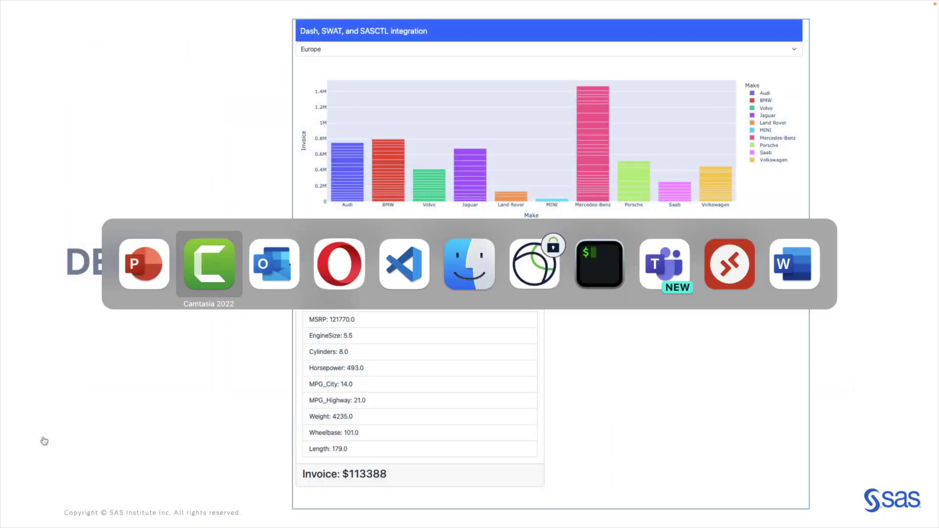
key(super+Tab)
key(super+Tab)
key(super+Tab)
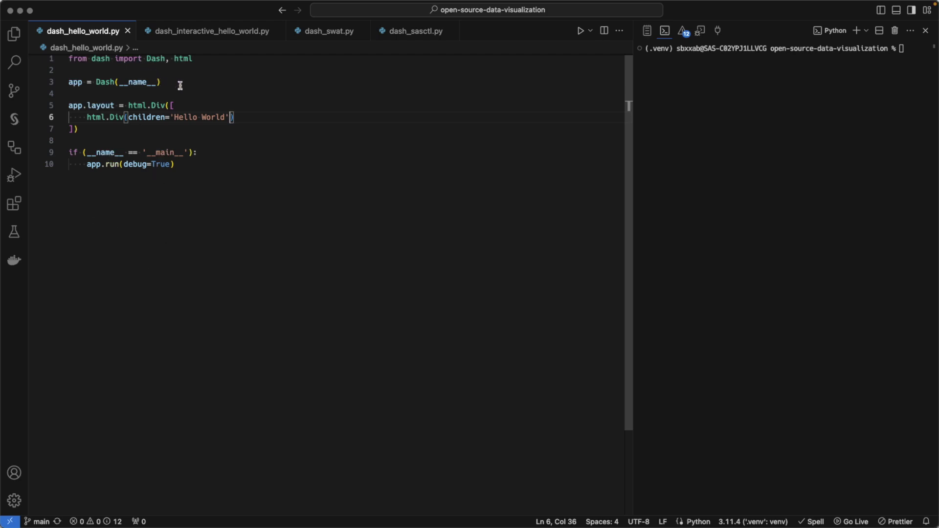
click(136, 187)
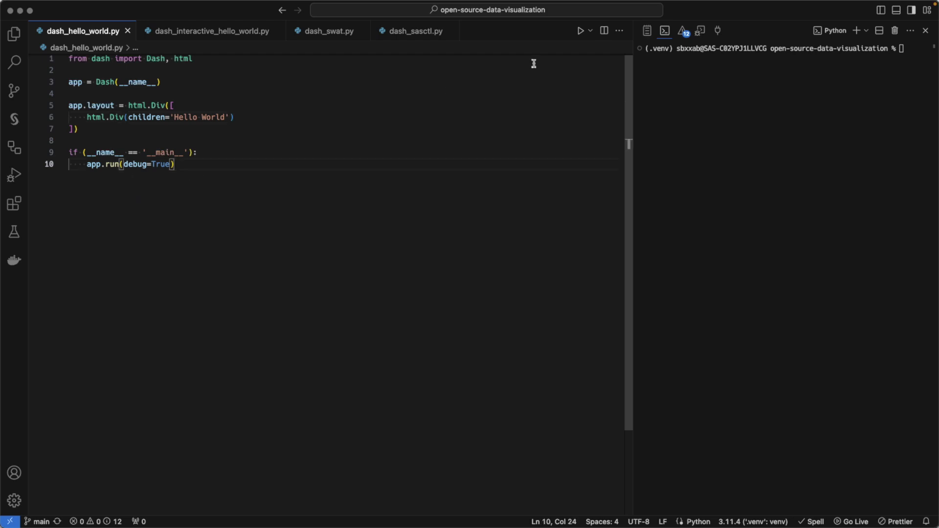
click(581, 31)
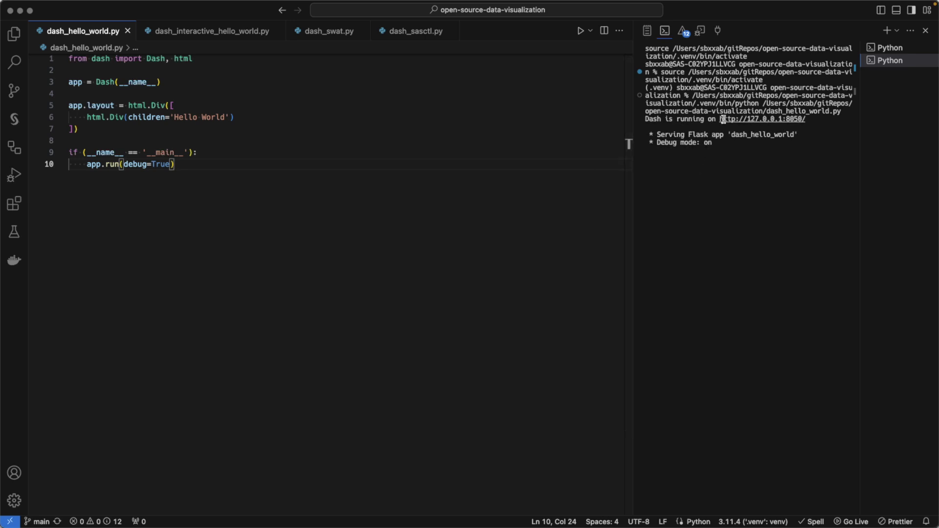
drag(718, 118, 804, 118)
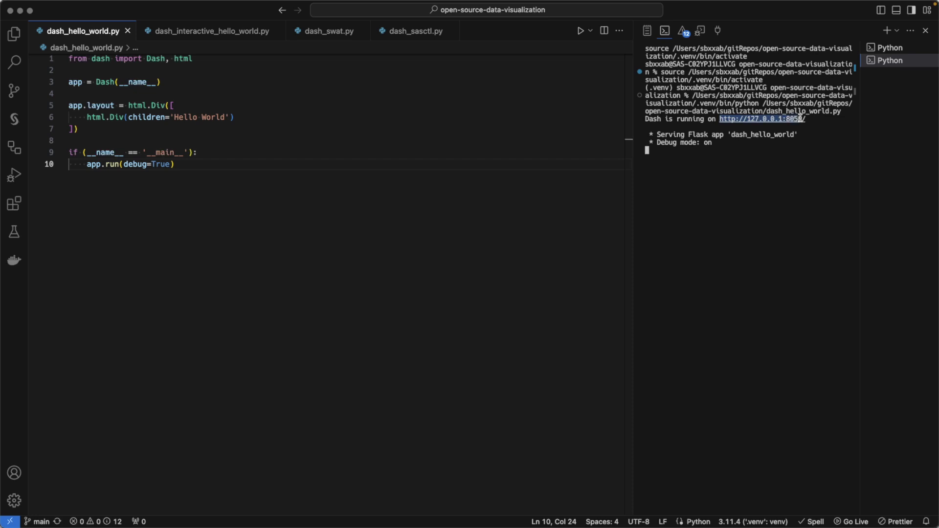
key(super+Tab)
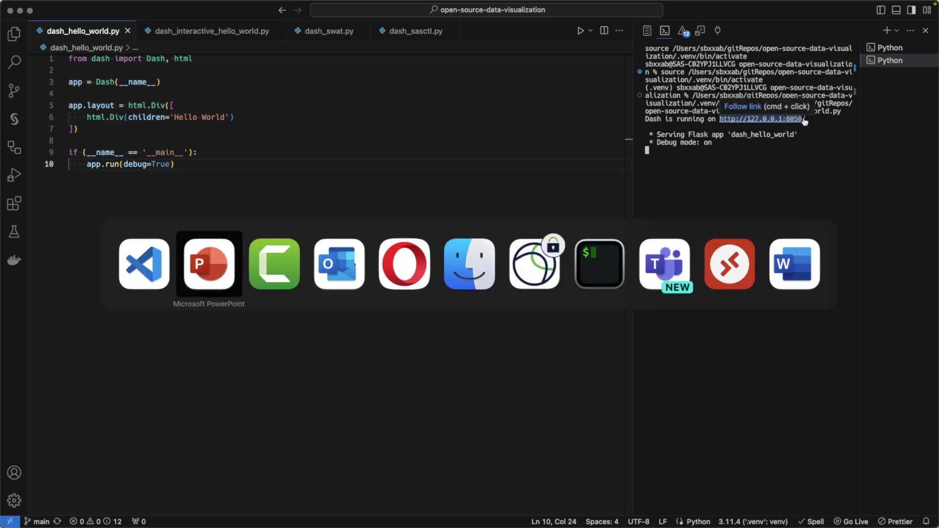
key(super+Tab)
key(super+Tab)
key(super+Tab)
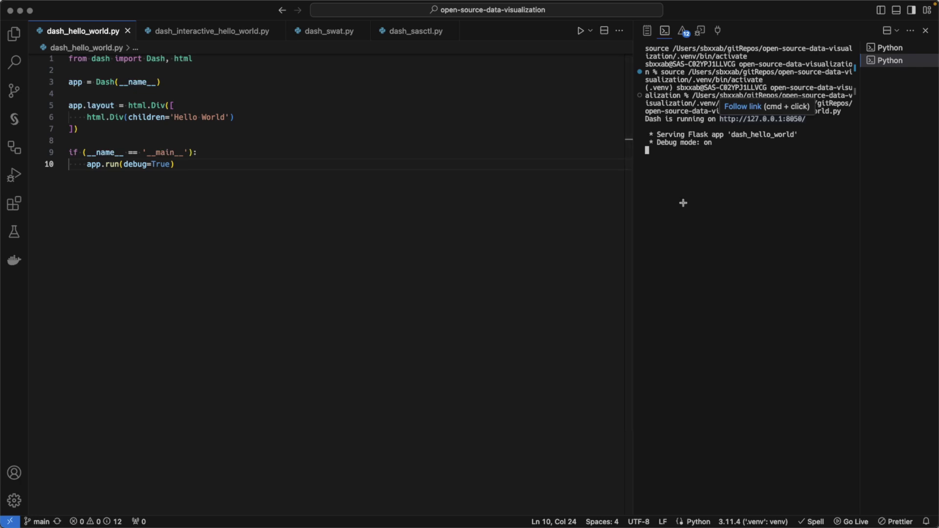
Stop the hello-world server, switch to dash_interactive_hello_world.py and clear the terminal
key(ctrl+c)
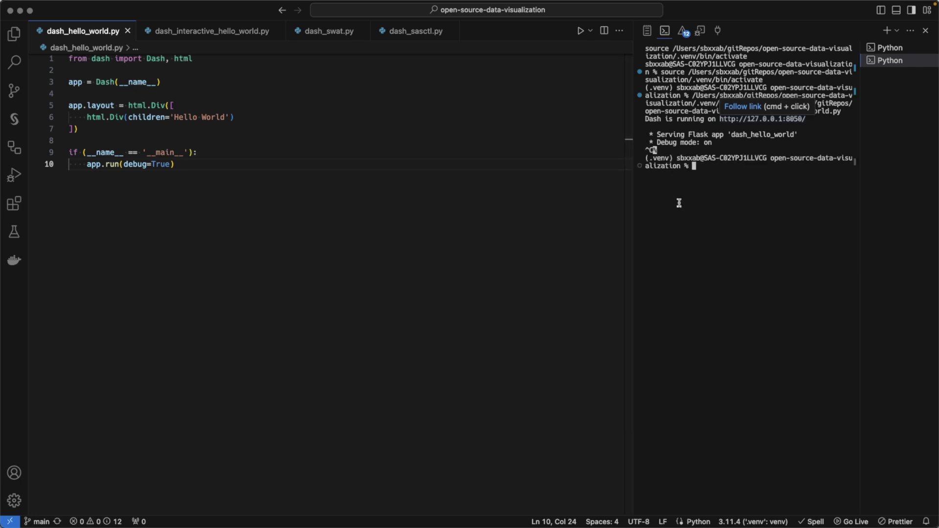
key(Return)
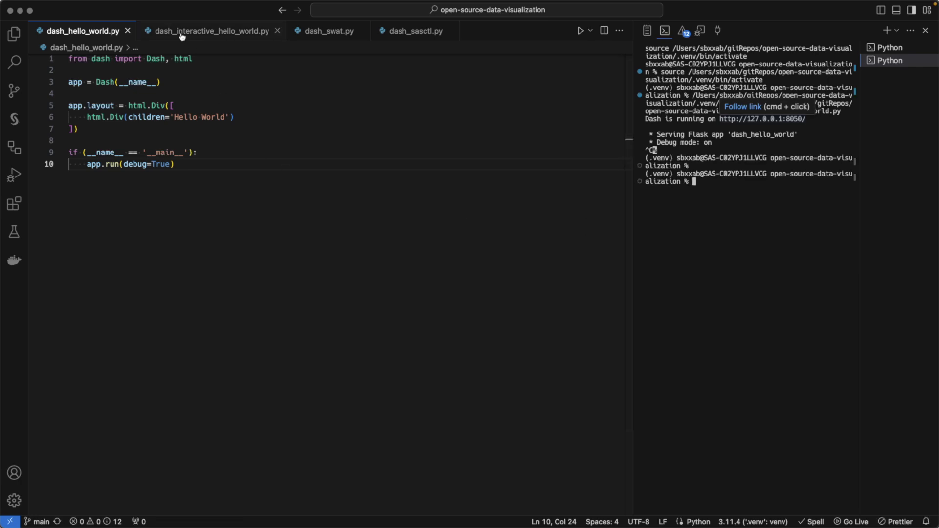
click(183, 32)
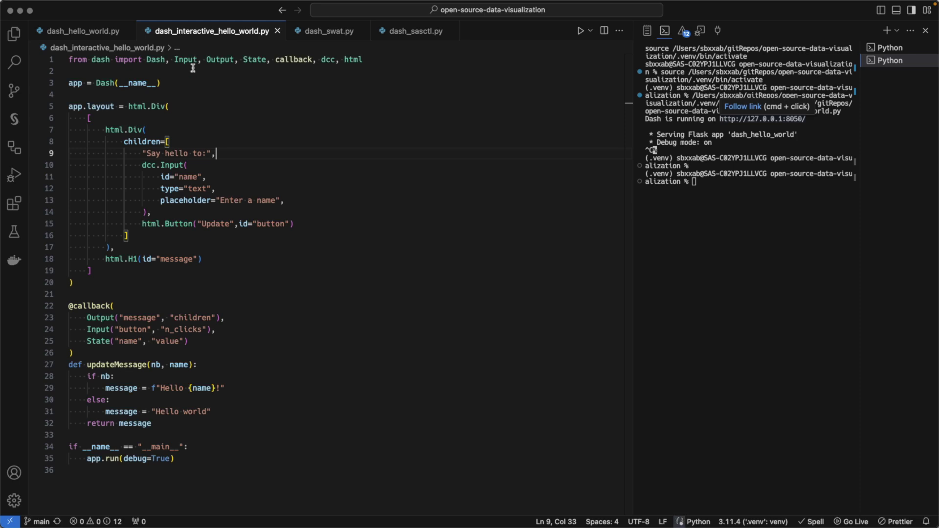
click(765, 257)
text(clear)
key(Return)
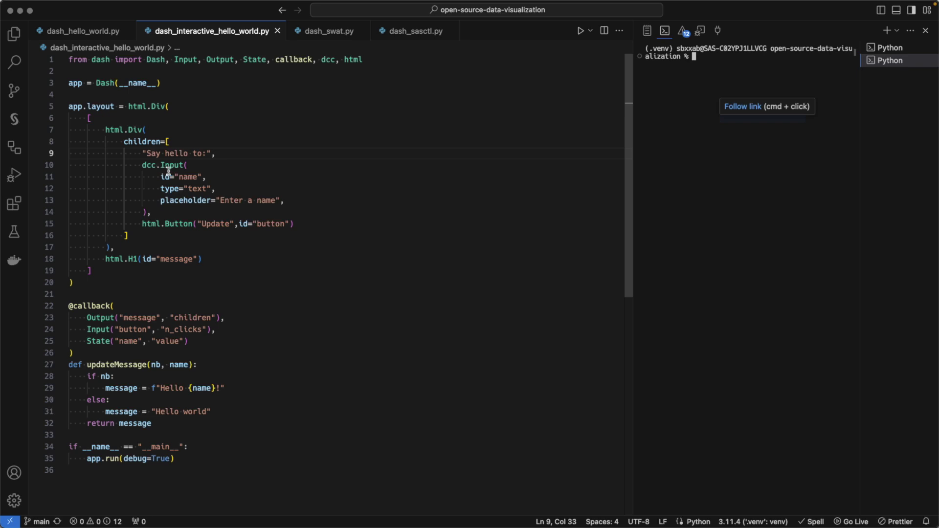
mouse_move(98, 341)
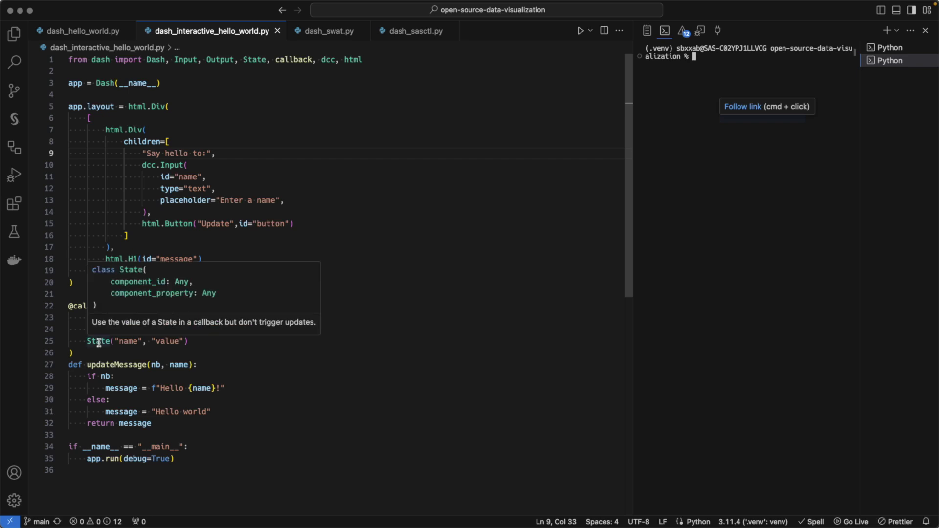
scroll(194, 336, down, 1)
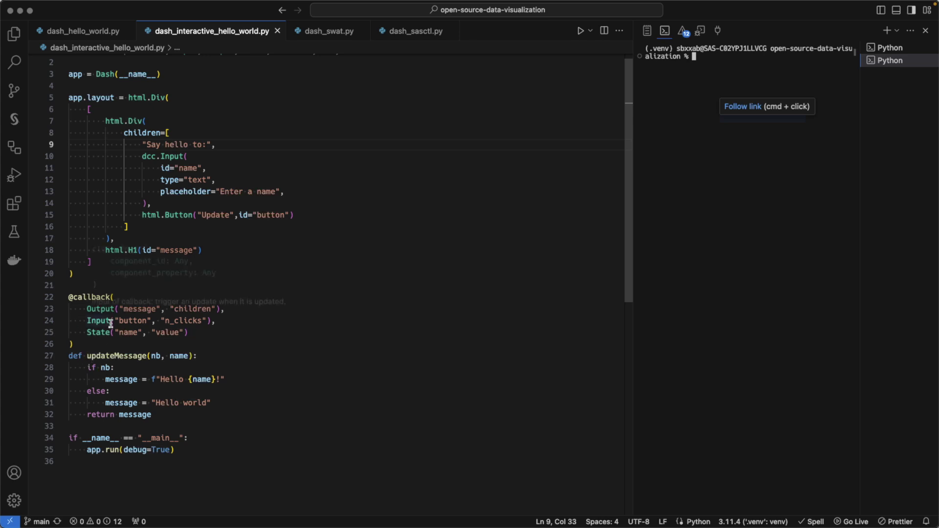
scroll(123, 392, down, 1)
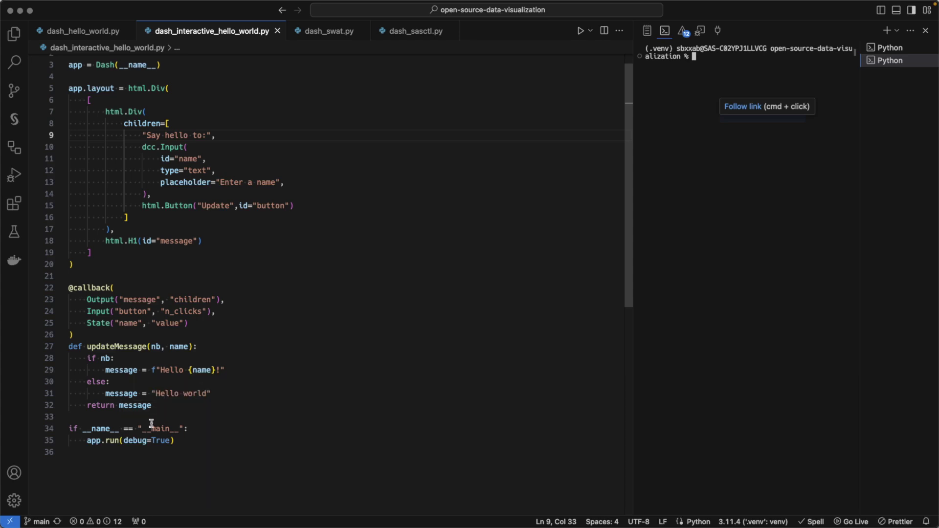
Run dash_interactive_hello_world.py and view its page at 127.0.0.1:8050 in Opera
click(539, 160)
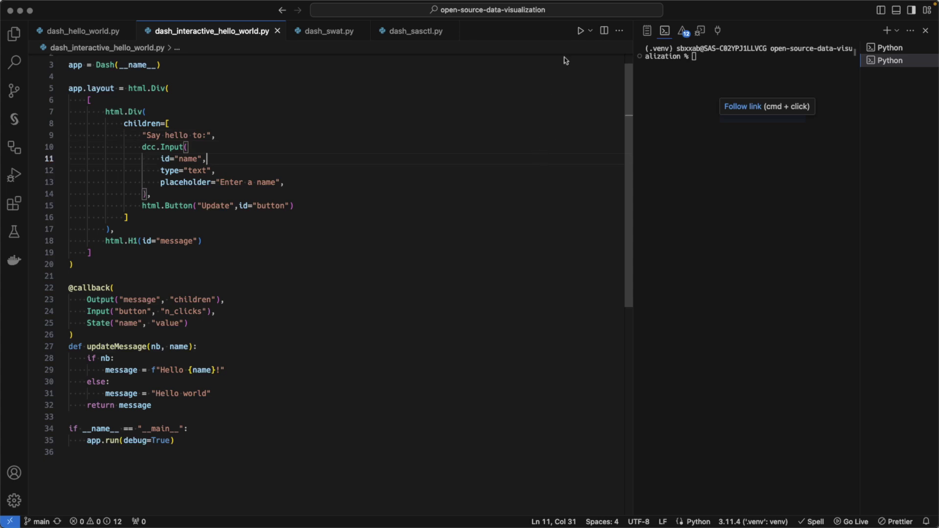
right_click(579, 31)
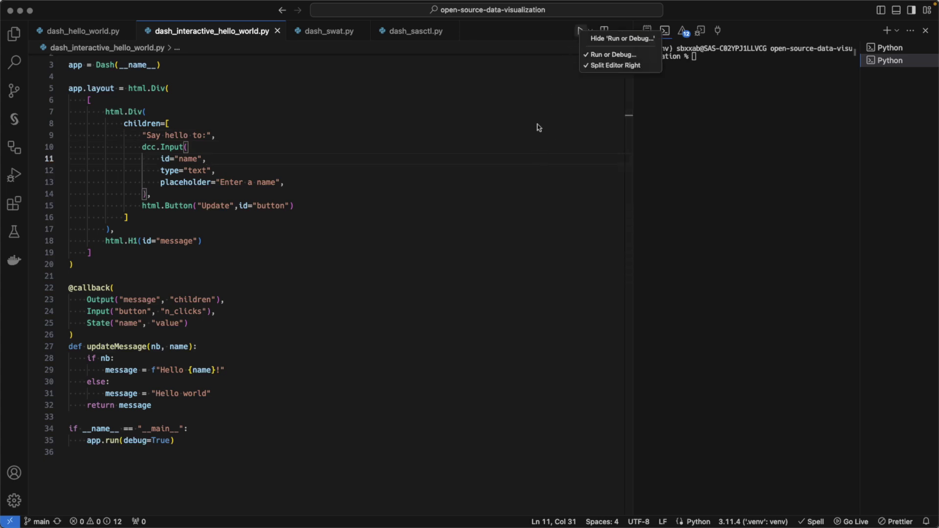
key(Escape)
click(580, 30)
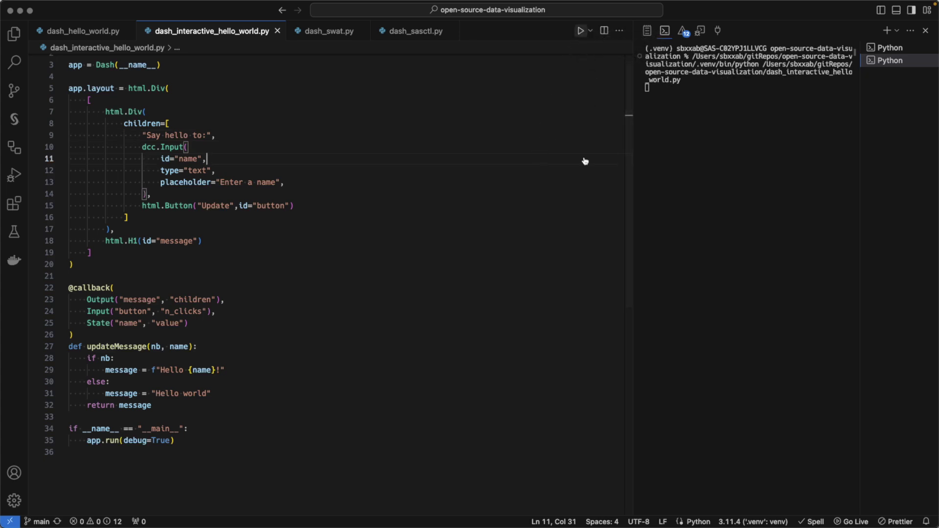
key(super+Tab)
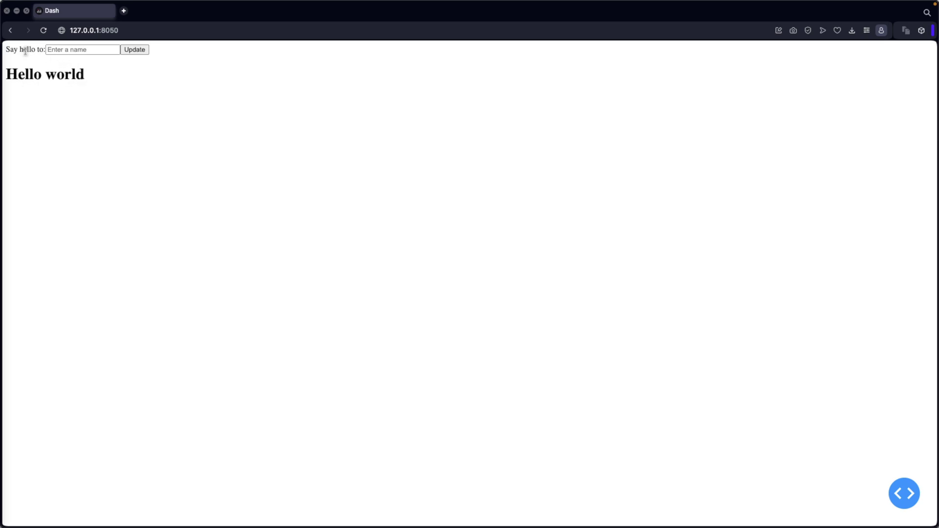
Fill the name field with the suggested name and update the greeting, then return to VS Code
click(54, 50)
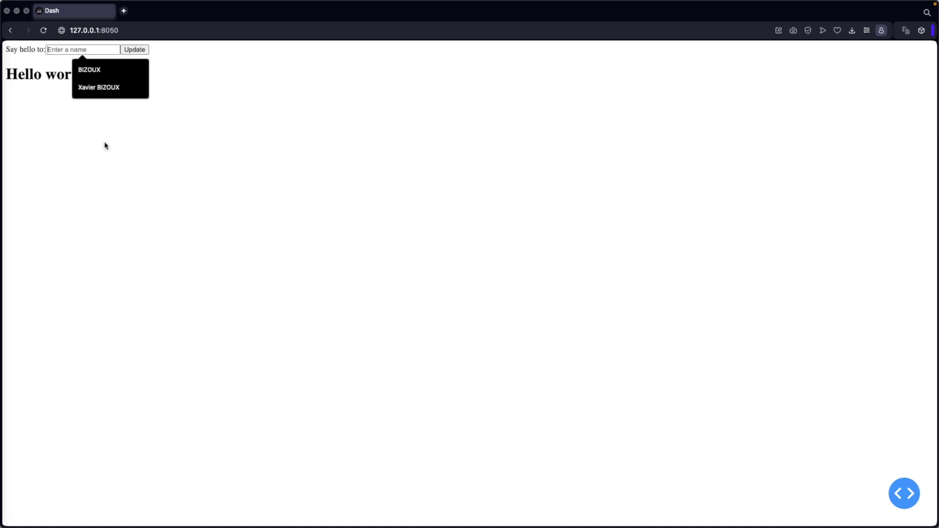
text(Xa)
key(Down)
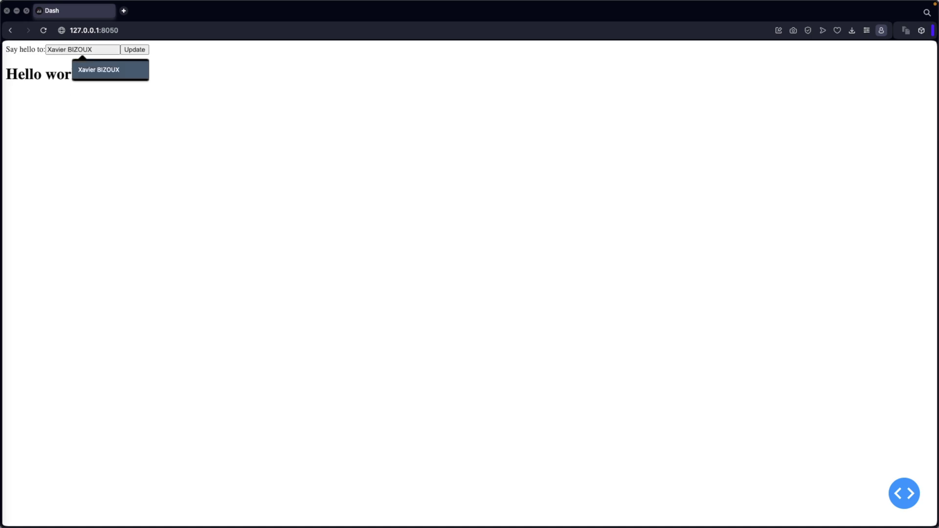
key(Return)
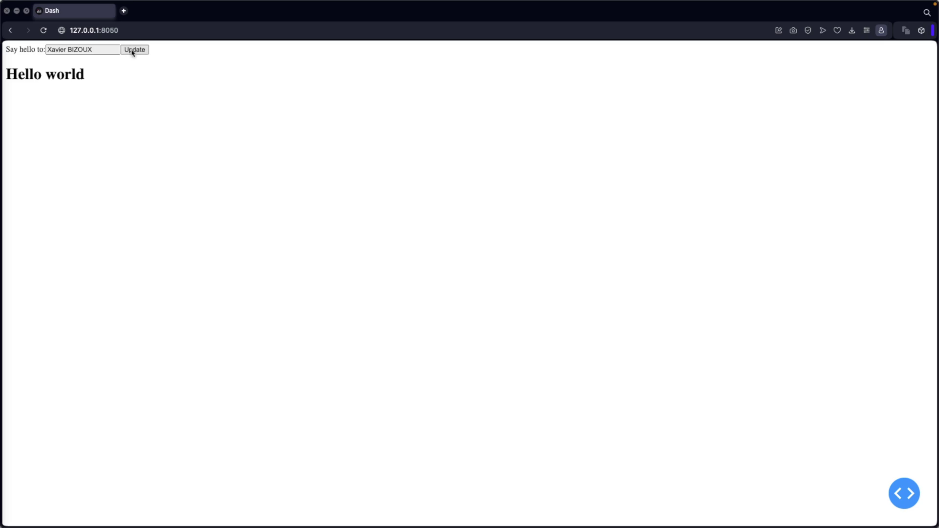
click(133, 52)
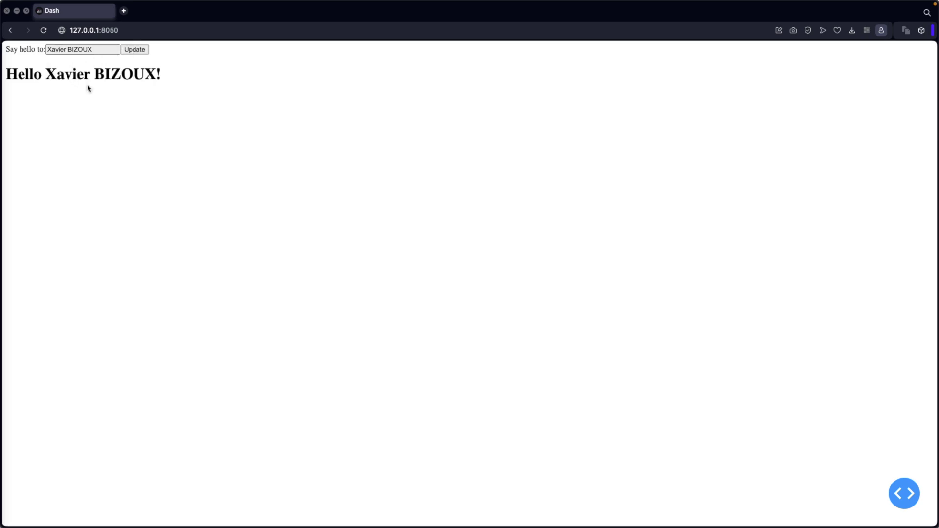
key(super+Tab)
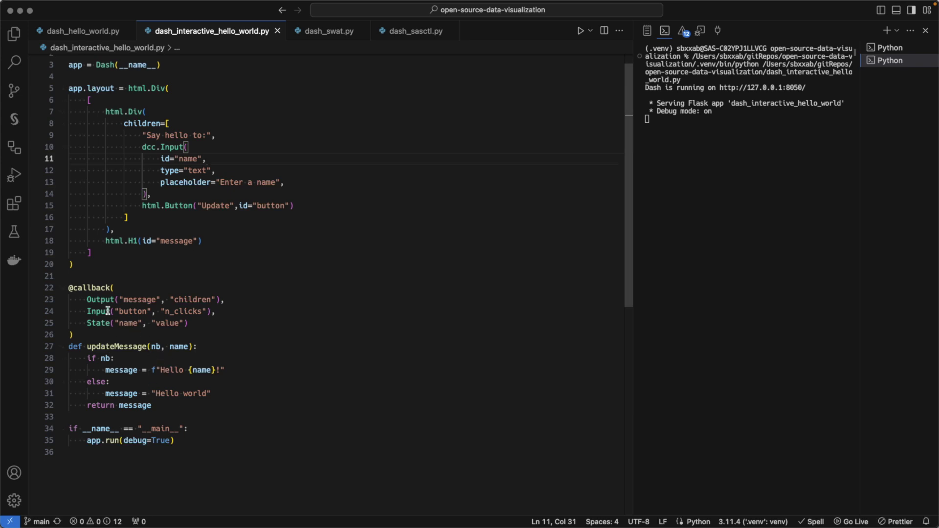
Stop the interactive server, clear the terminal and switch to dash_swat.py
click(718, 273)
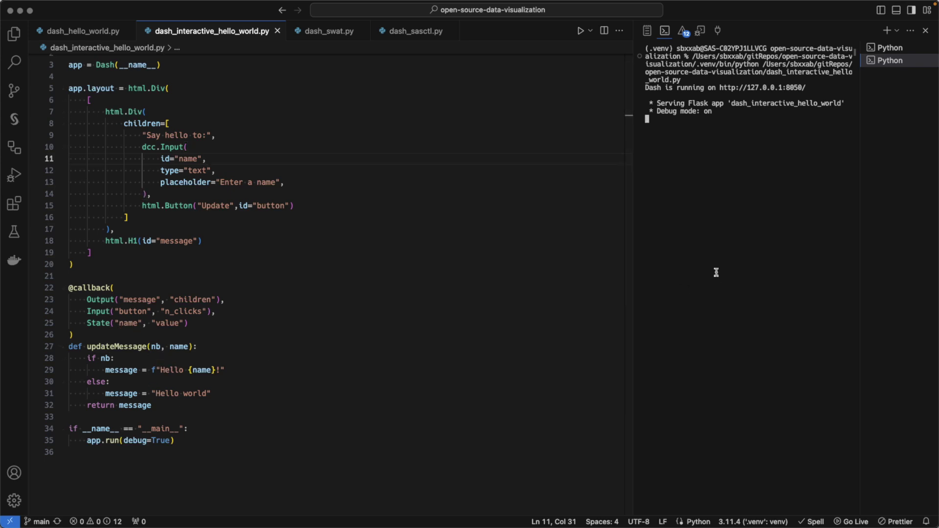
key(ctrl+c)
text(lea)
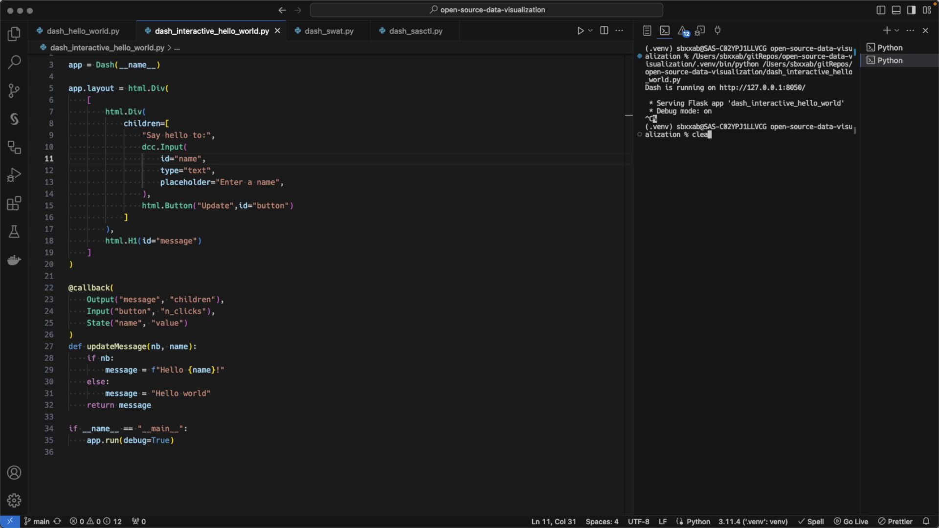
text(er)
key(Return)
text(clear)
key(Return)
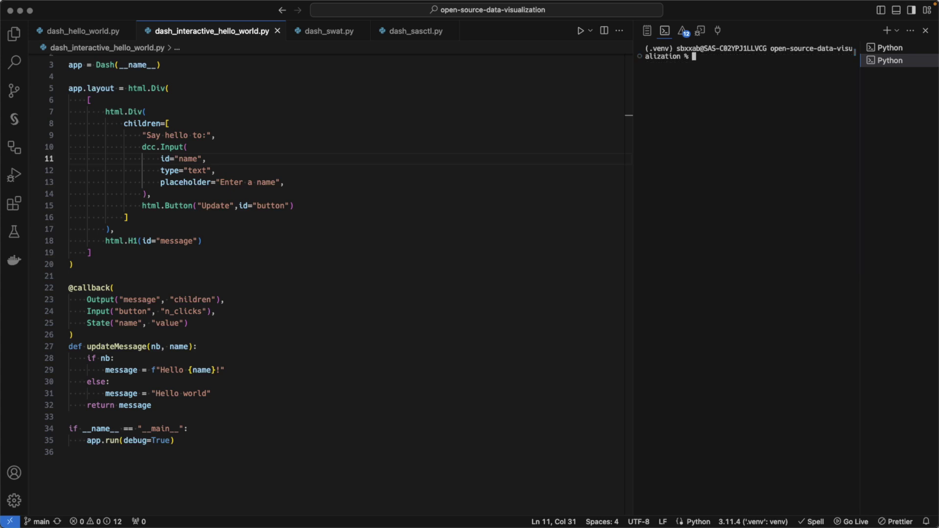
click(332, 31)
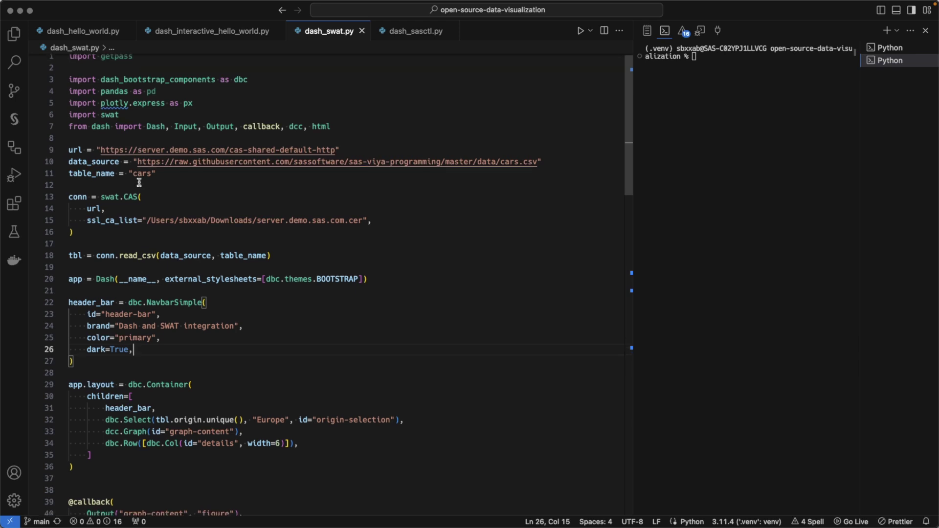
scroll(157, 183, down, 1)
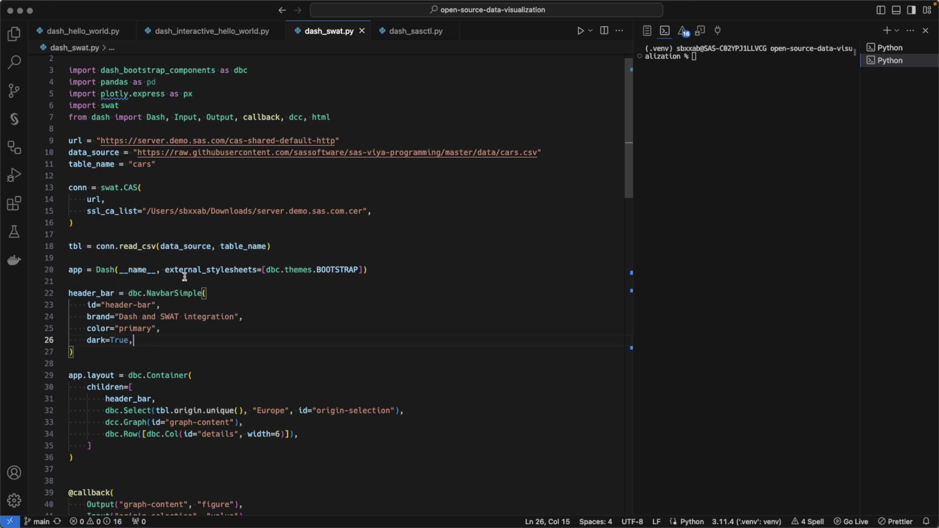
scroll(323, 279, up, 1)
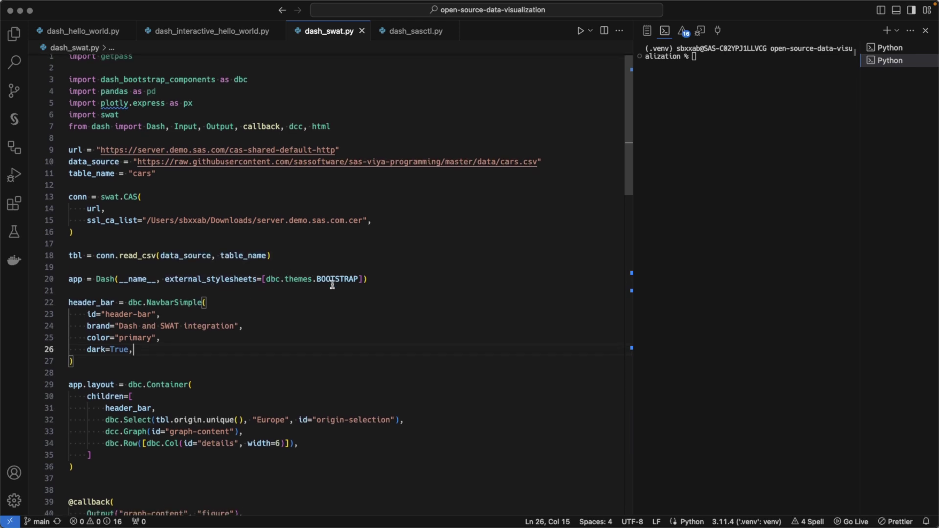
scroll(330, 283, down, 1)
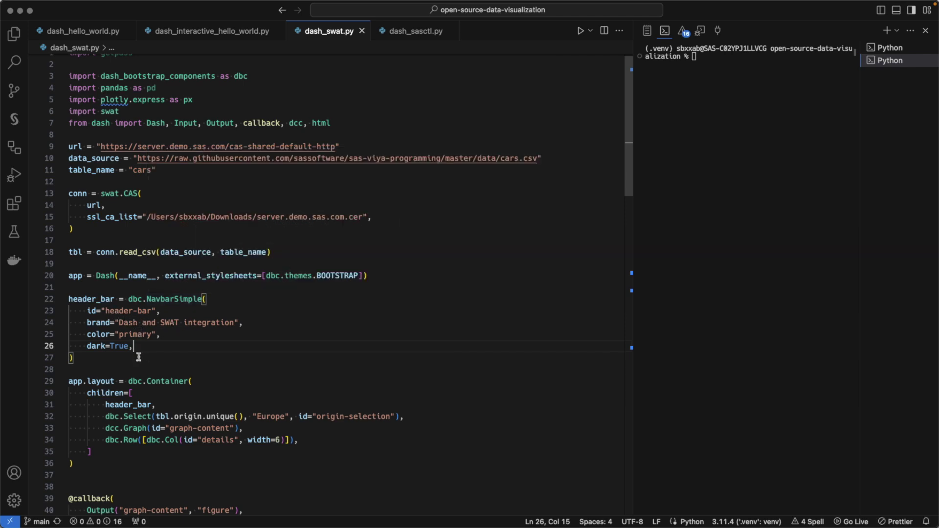
scroll(147, 363, down, 2)
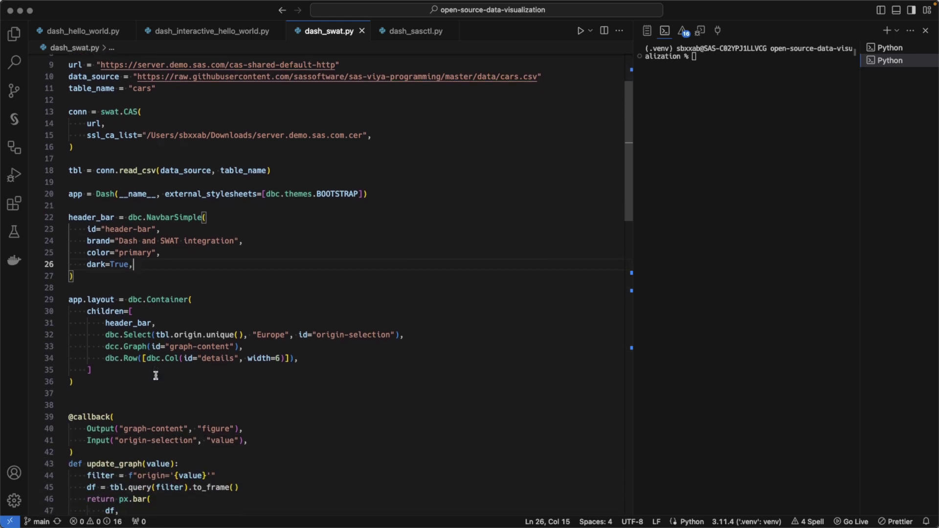
scroll(138, 310, down, 1)
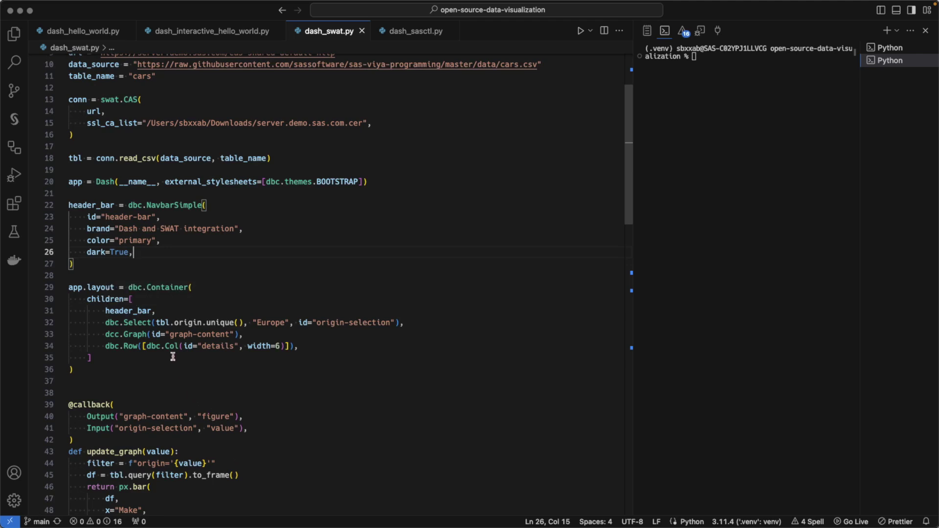
right_click(98, 315)
key(Escape)
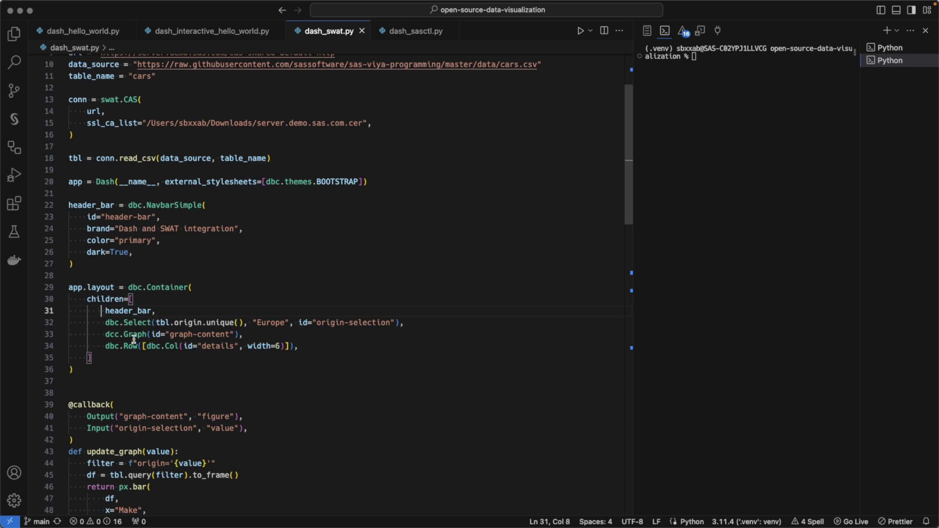
mouse_move(111, 346)
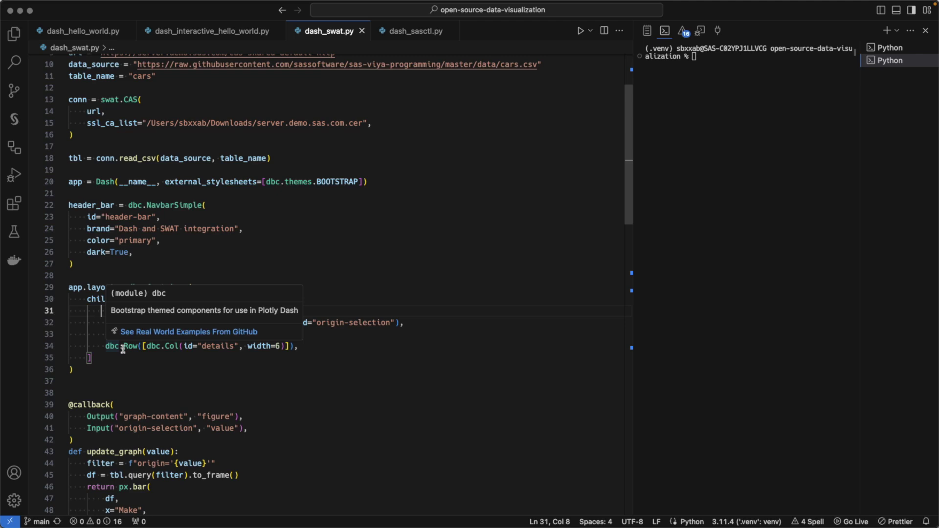
scroll(133, 366, down, 1)
scroll(134, 371, down, 2)
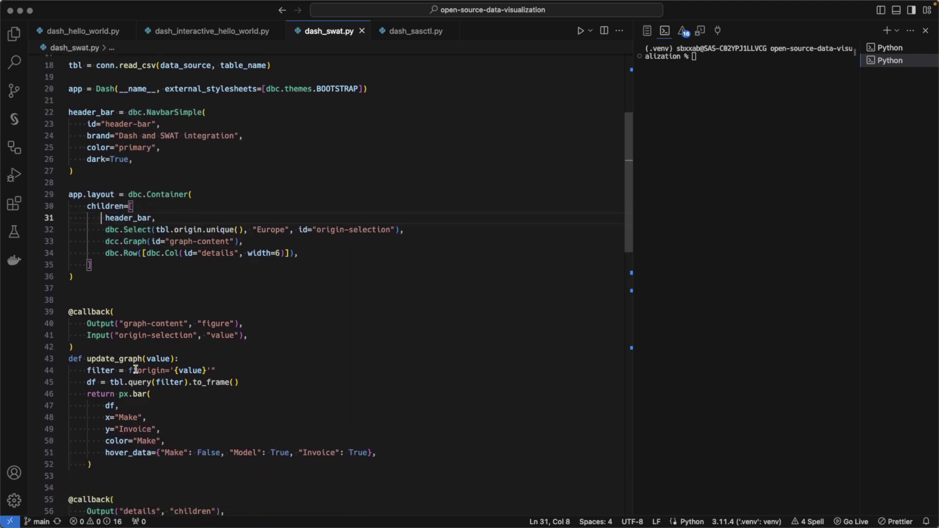
scroll(134, 370, down, 2)
scroll(136, 353, down, 1)
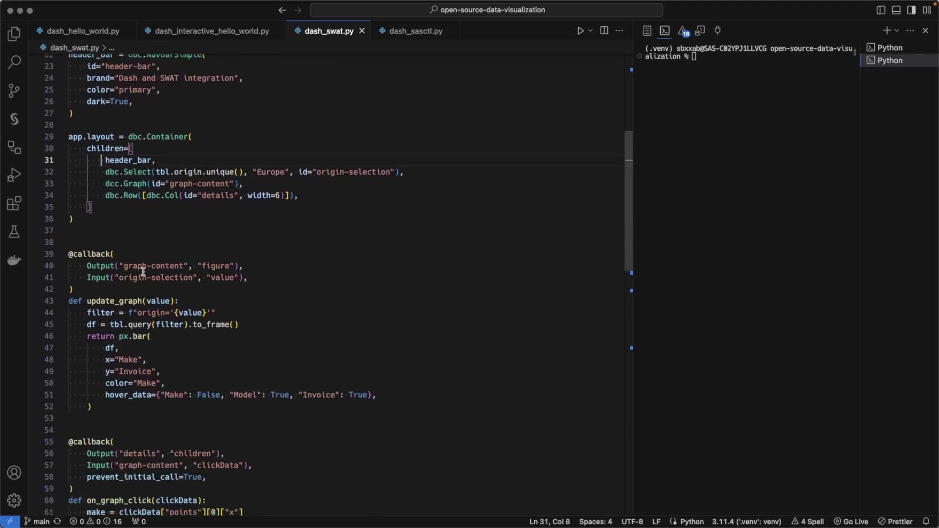
scroll(158, 326, down, 1)
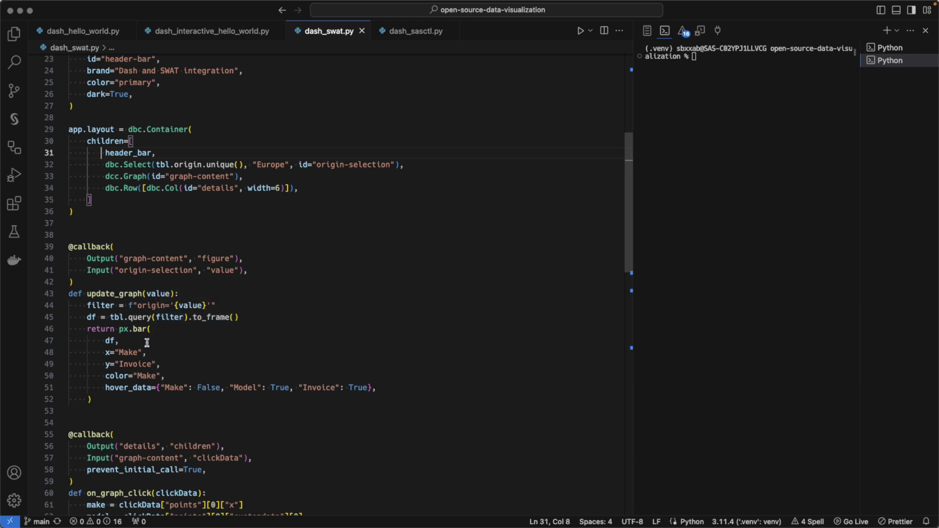
scroll(149, 400, down, 1)
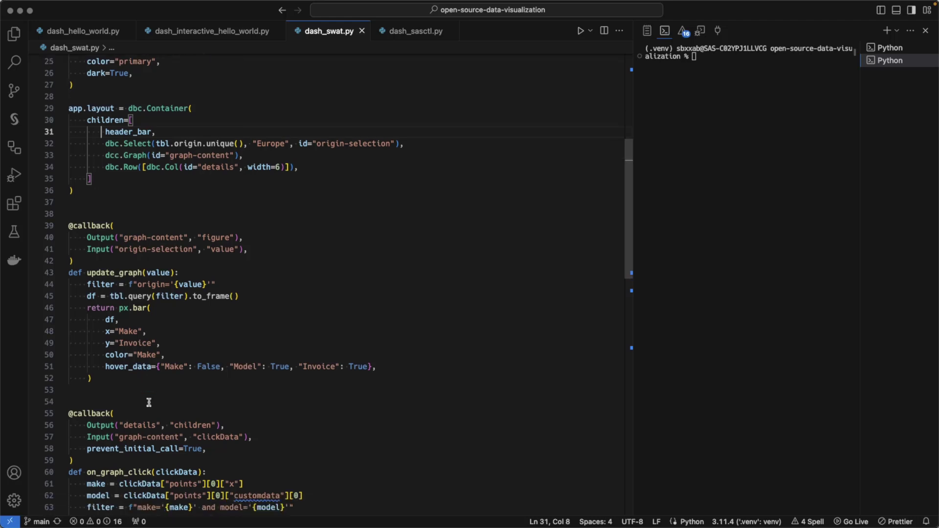
scroll(149, 400, down, 2)
scroll(149, 400, down, 1)
scroll(148, 400, down, 1)
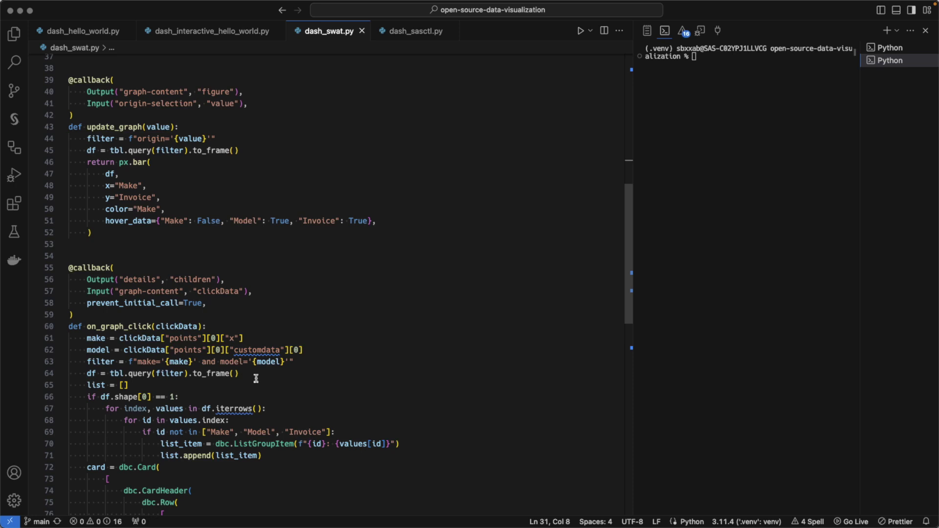
scroll(245, 389, down, 1)
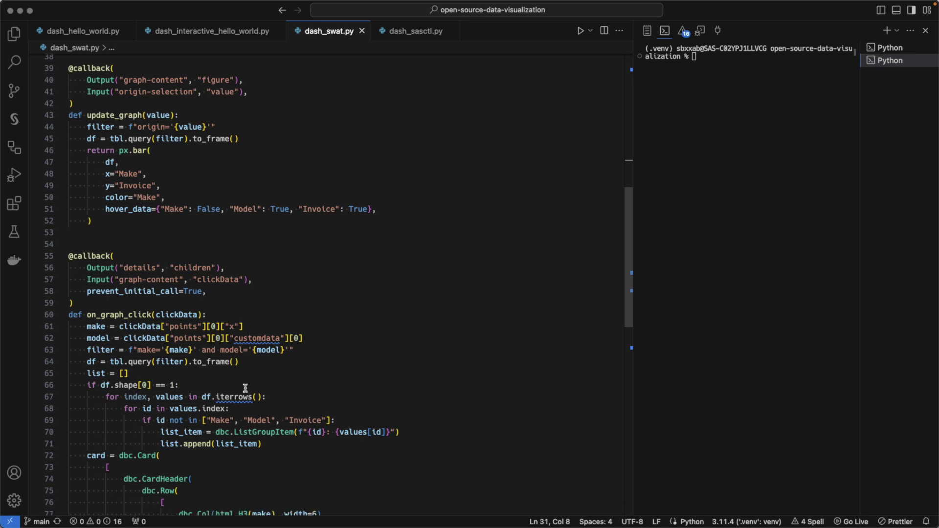
scroll(245, 390, up, 1)
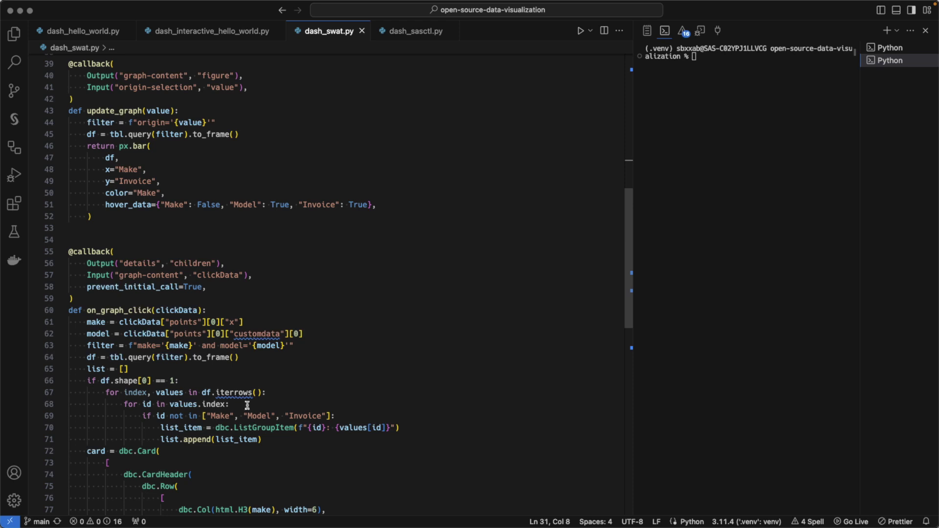
scroll(259, 480, down, 3)
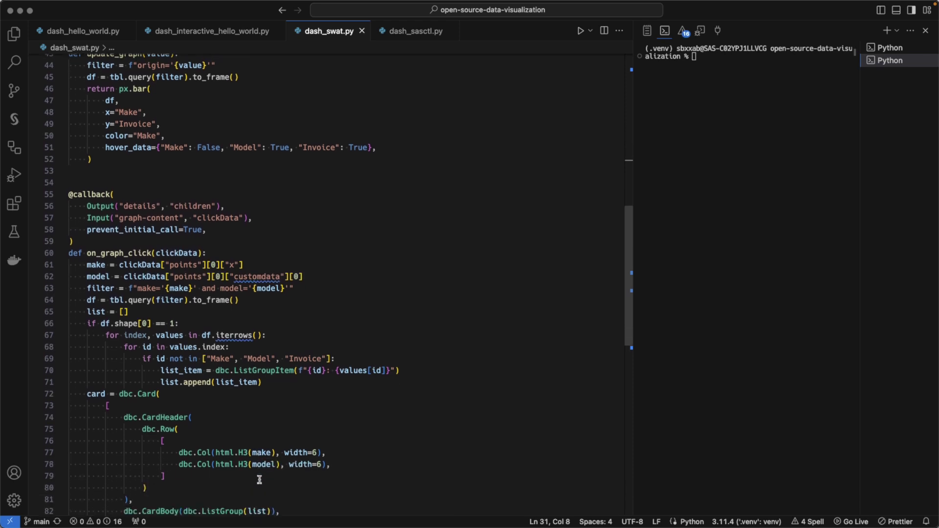
scroll(225, 437, down, 2)
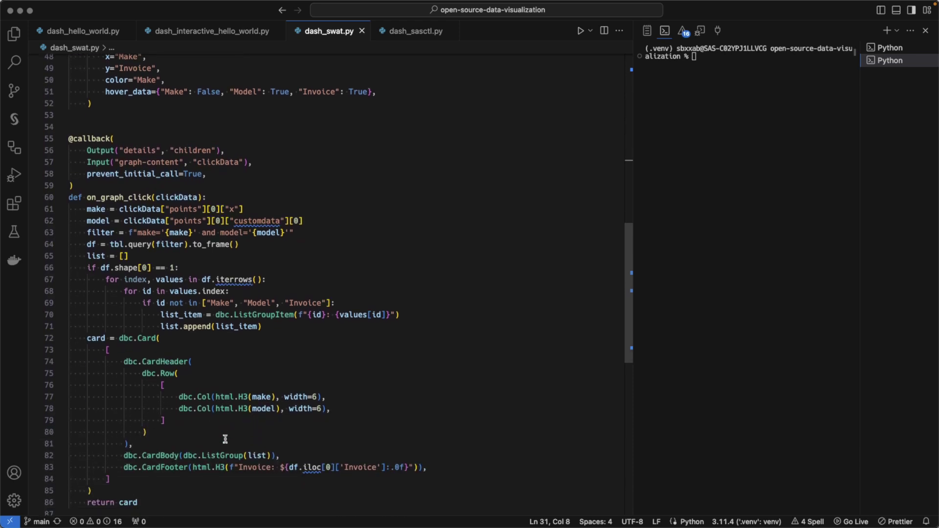
scroll(224, 438, down, 3)
scroll(225, 439, down, 2)
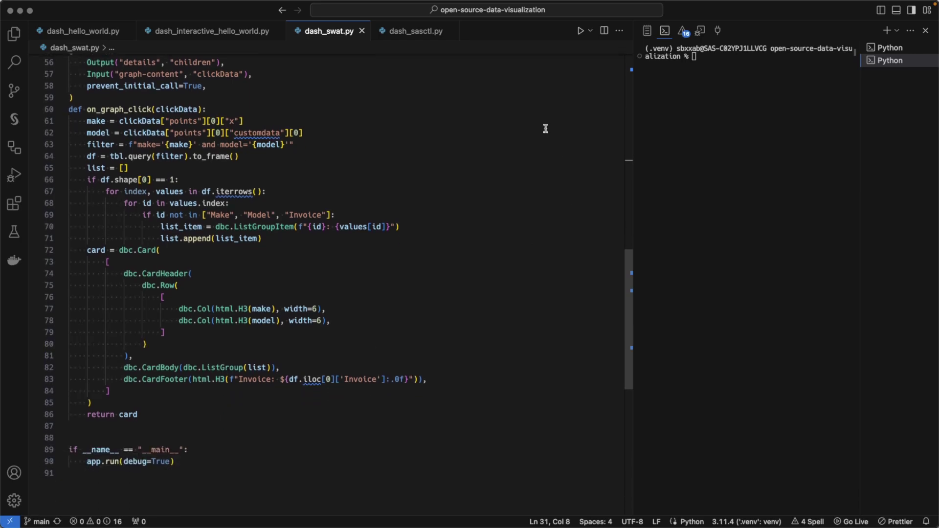
click(579, 32)
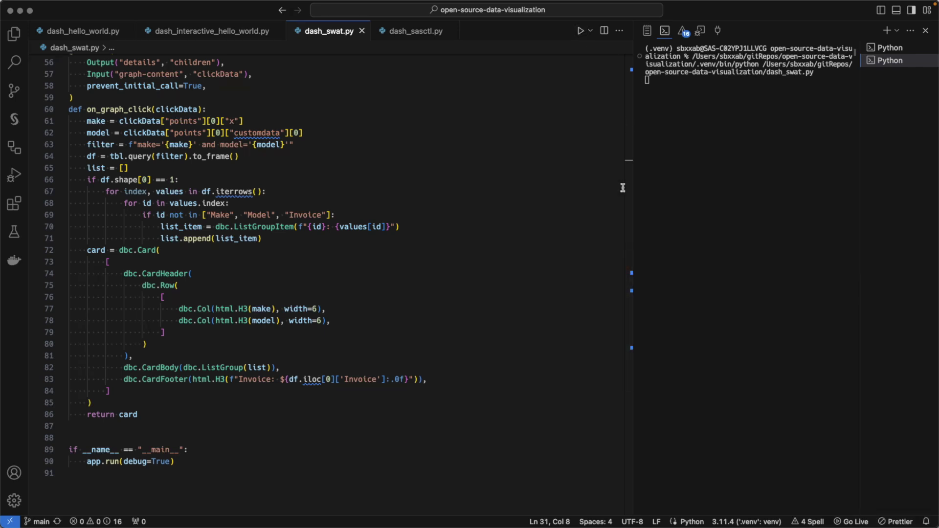
scroll(514, 166, up, 2)
scroll(513, 166, up, 10)
scroll(513, 166, up, 3)
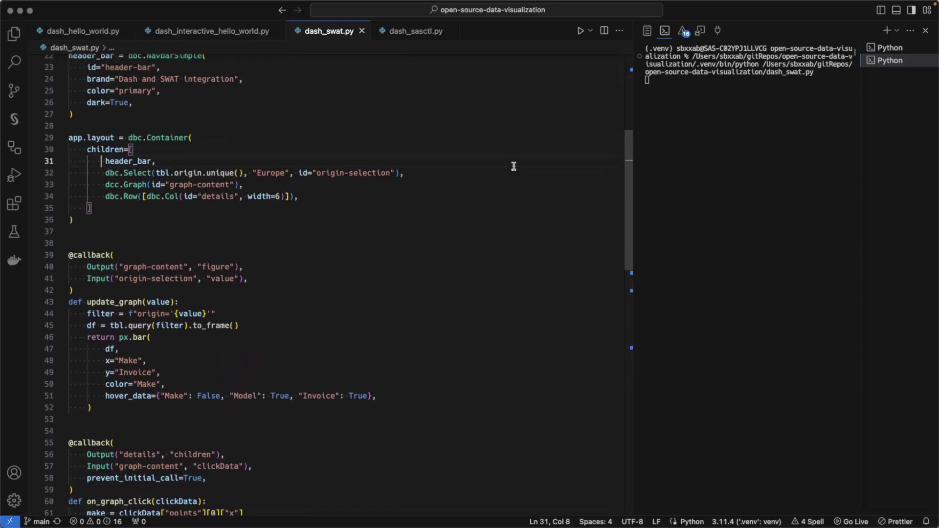
scroll(513, 166, up, 3)
scroll(513, 166, up, 4)
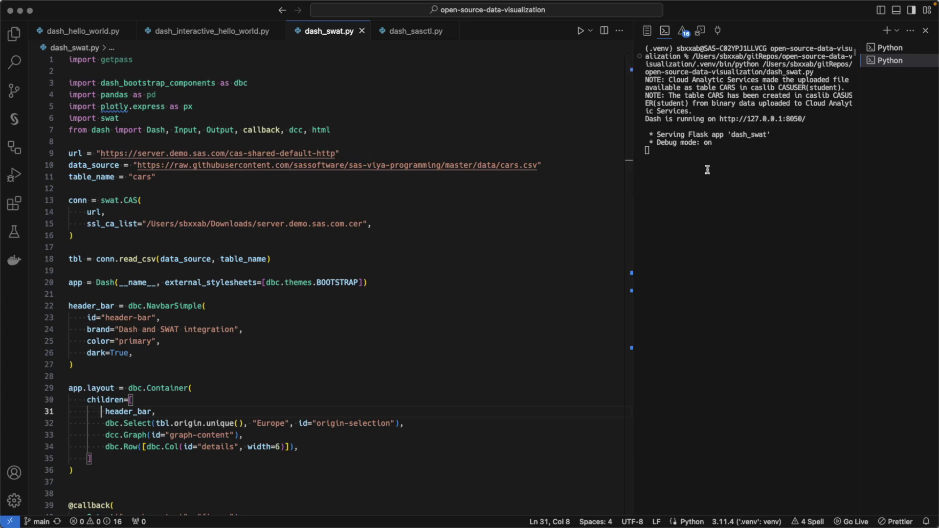
Go to the browser to view the running dash_swat app
key(super+Tab)
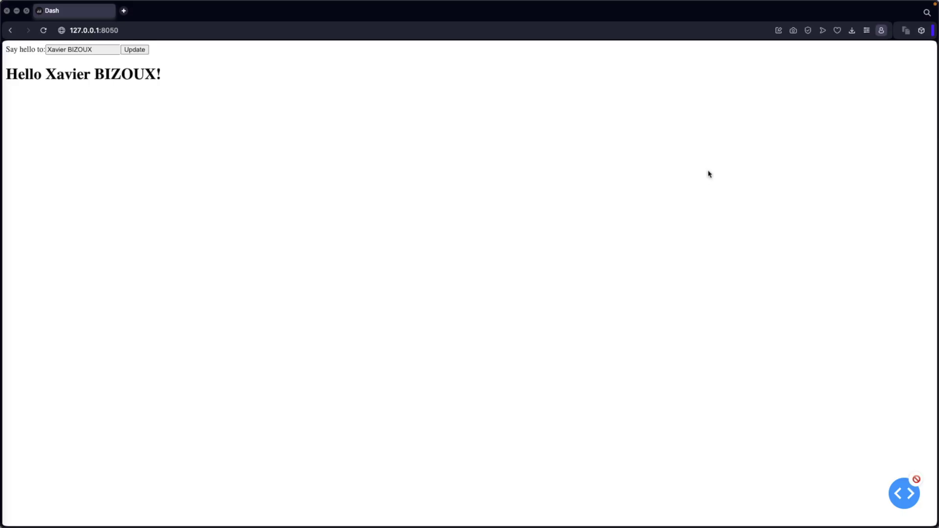
Reload the page to load the Dash and SWAT app, and pick Asia as origin region
click(251, 32)
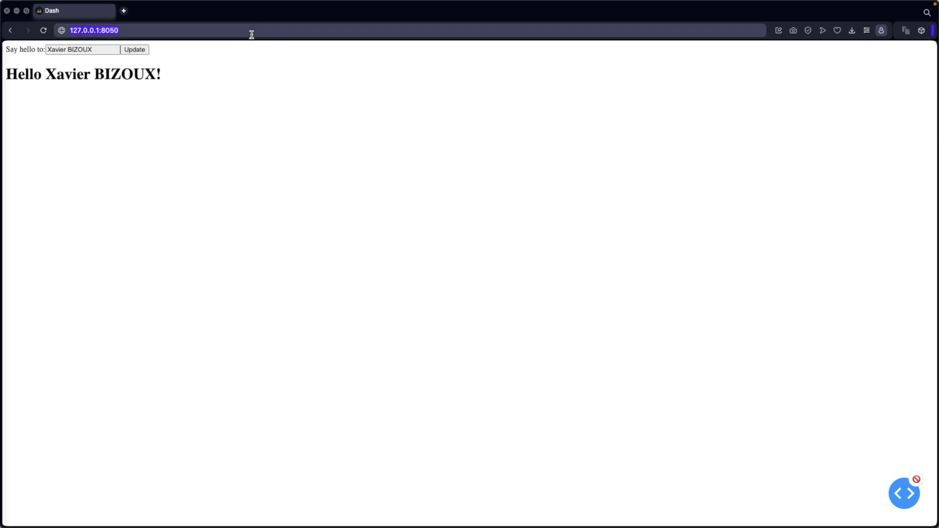
key(Return)
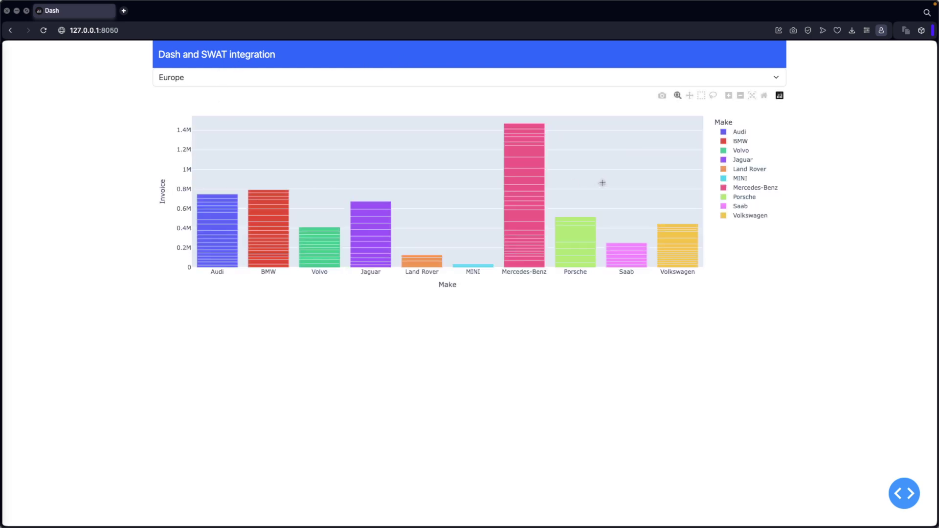
click(174, 80)
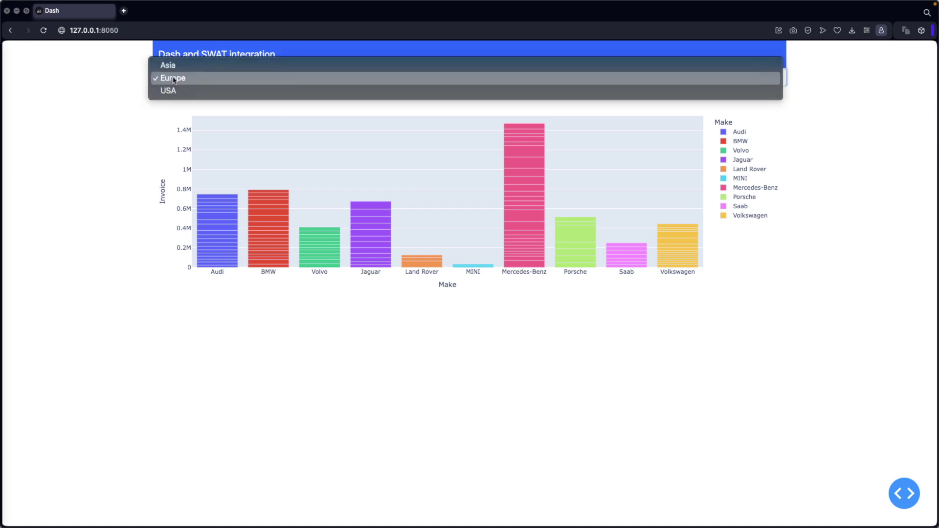
click(172, 65)
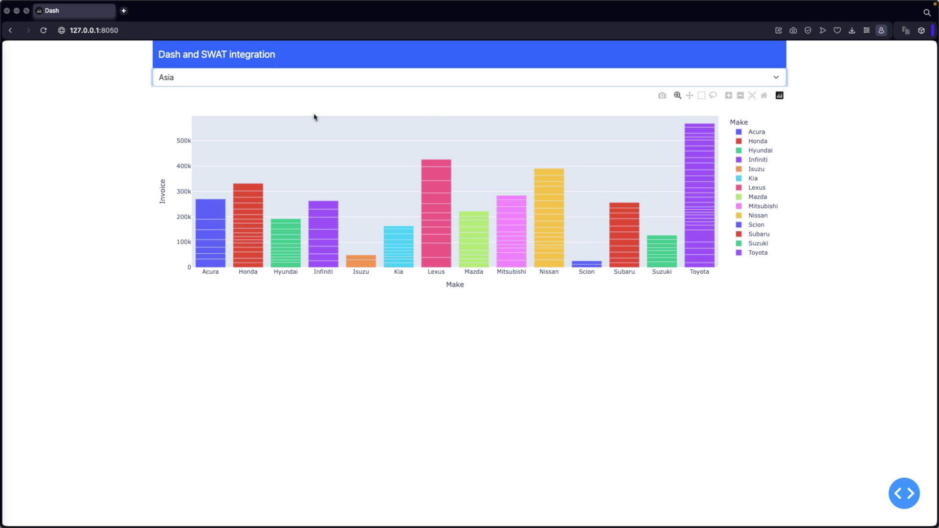
Chart USA makes and show the Dodge Viper SRT-10 details card
click(163, 79)
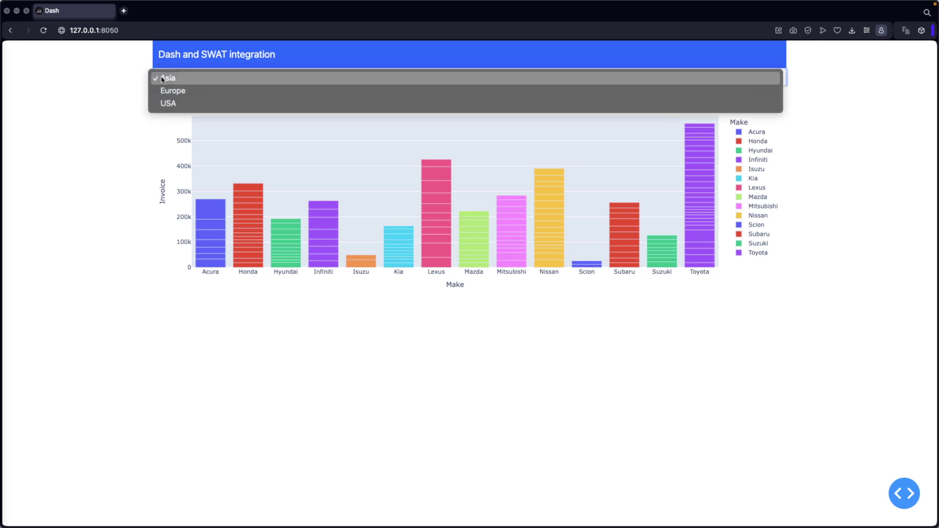
click(172, 105)
mouse_move(285, 198)
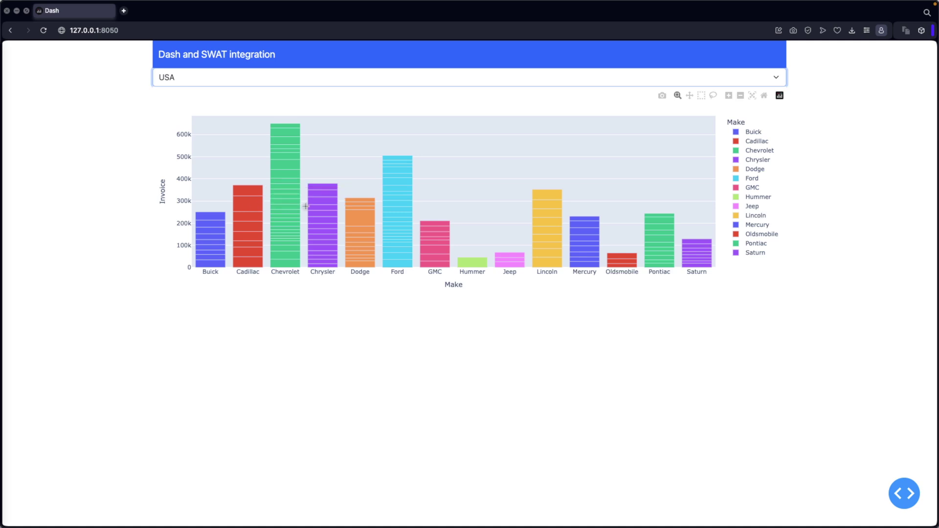
click(359, 216)
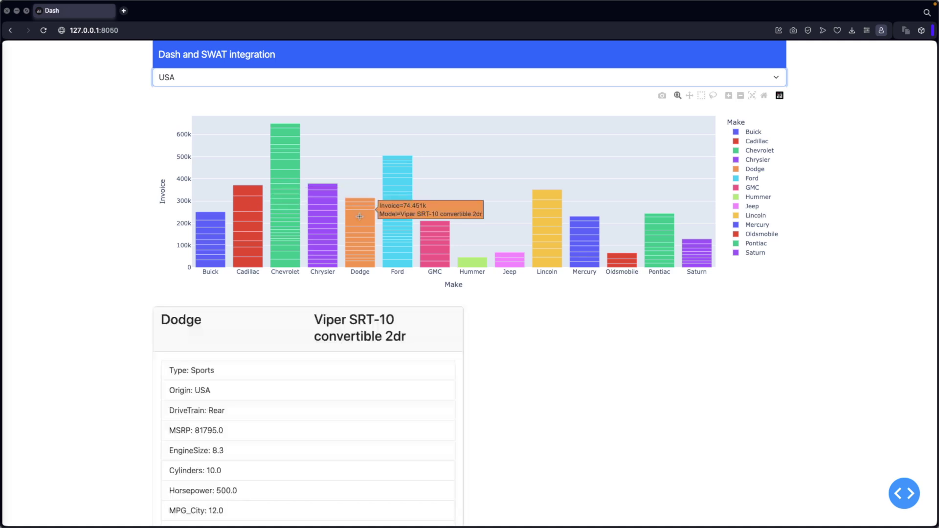
scroll(335, 433, down, 1)
scroll(335, 433, down, 2)
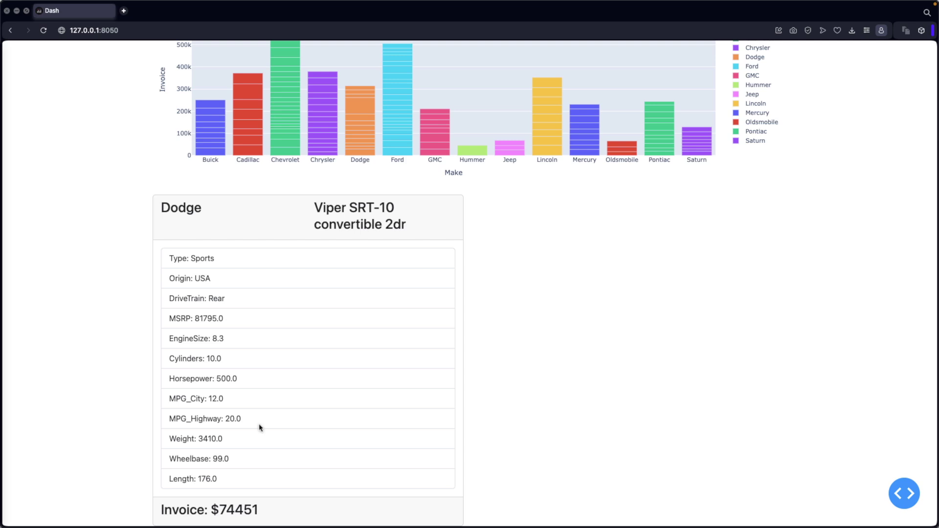
key(super+Tab)
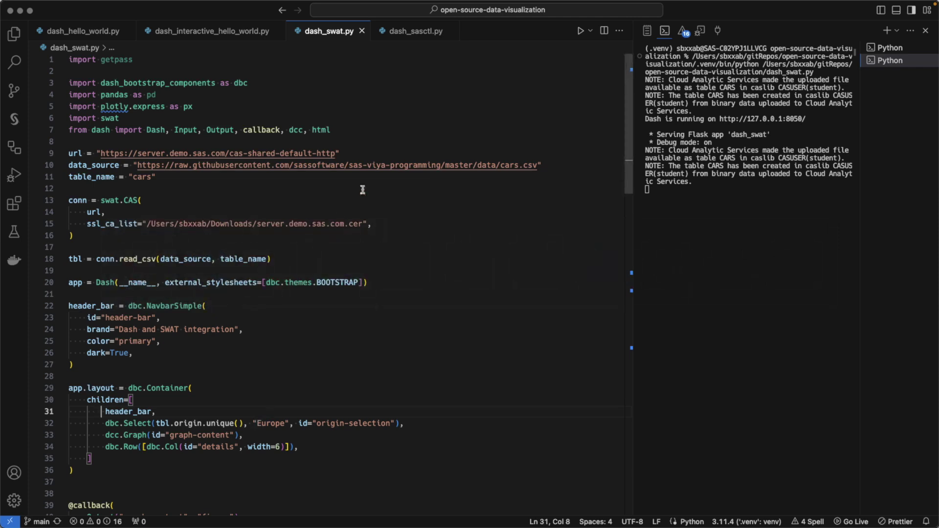
Open dash_sasctl.py, point out its user and password lines, and stop the dash_swat server
click(397, 32)
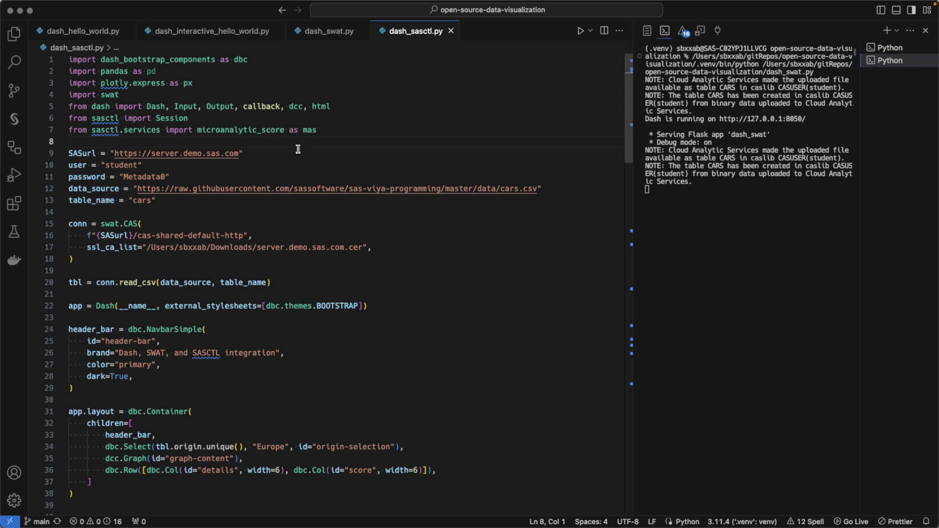
click(162, 162)
click(181, 177)
click(688, 225)
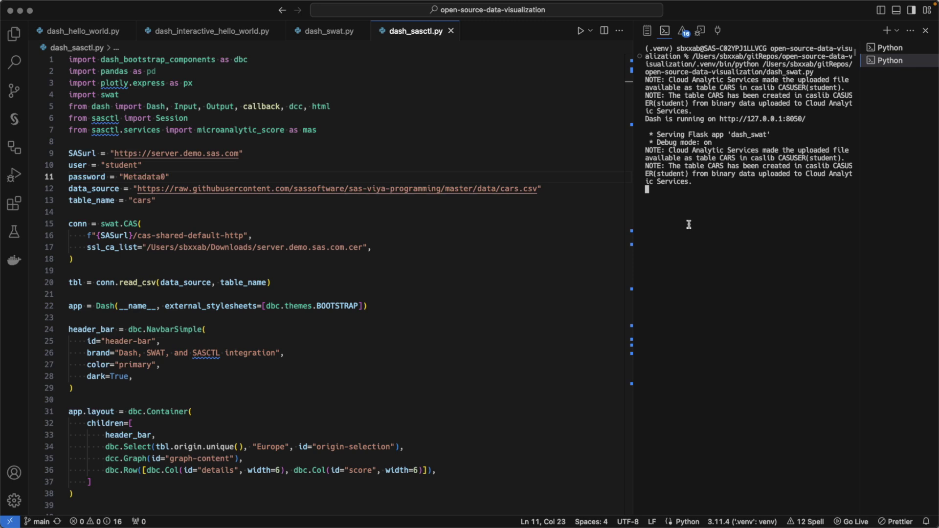
key(ctrl+c)
text(clear)
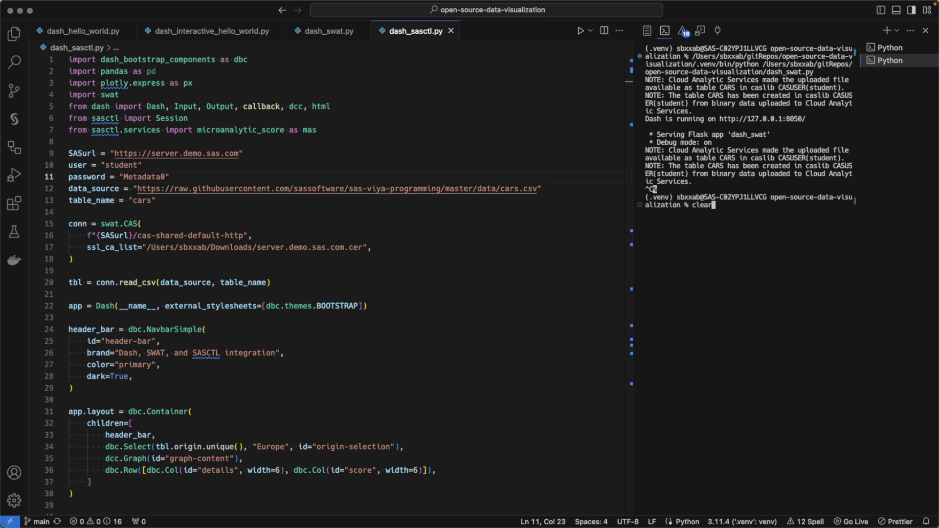
Run clear to empty the terminal
key(Return)
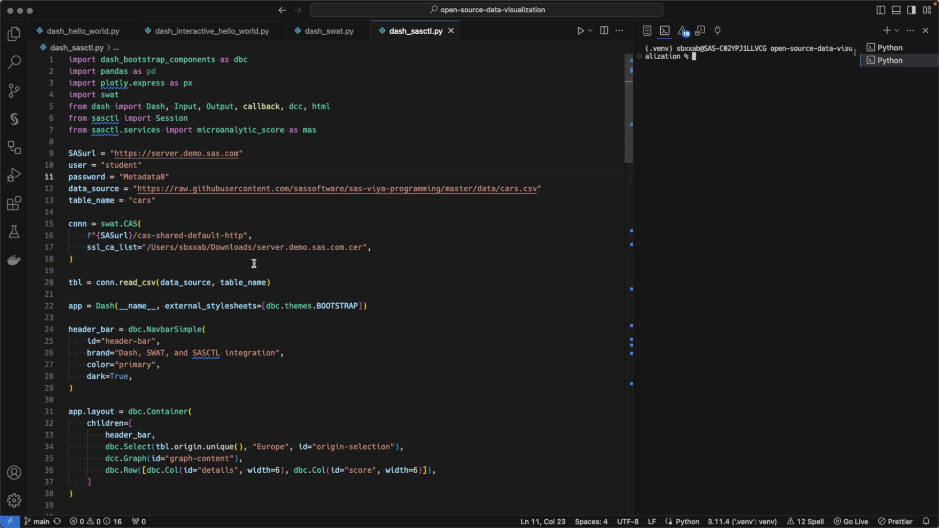
scroll(254, 263, down, 5)
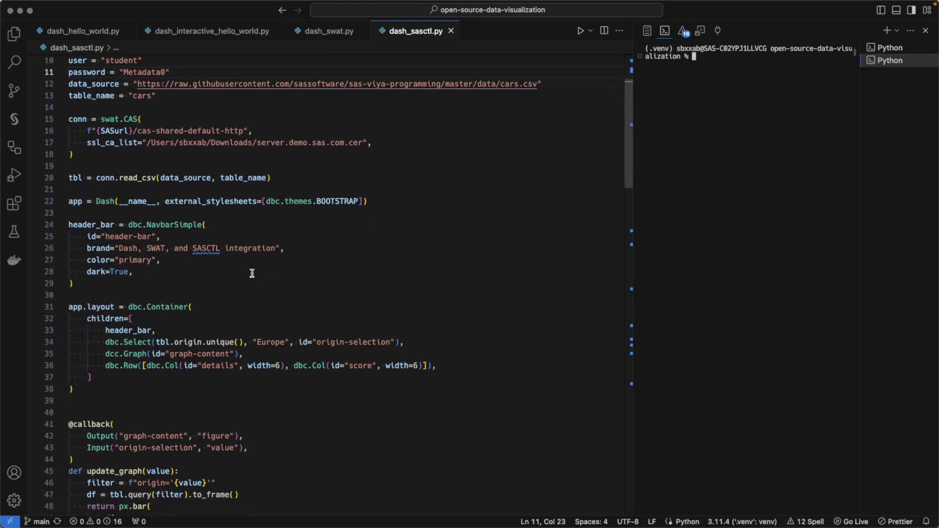
scroll(252, 273, down, 2)
scroll(251, 274, down, 2)
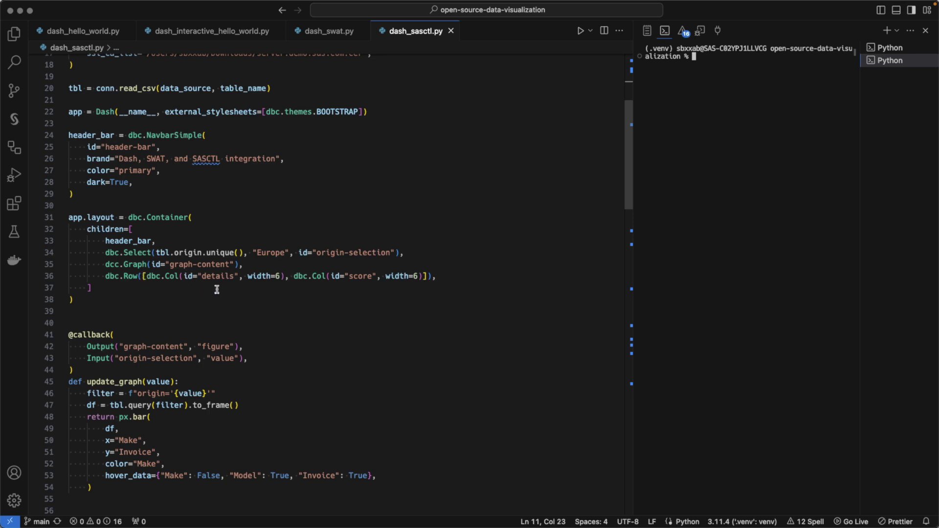
scroll(375, 287, up, 2)
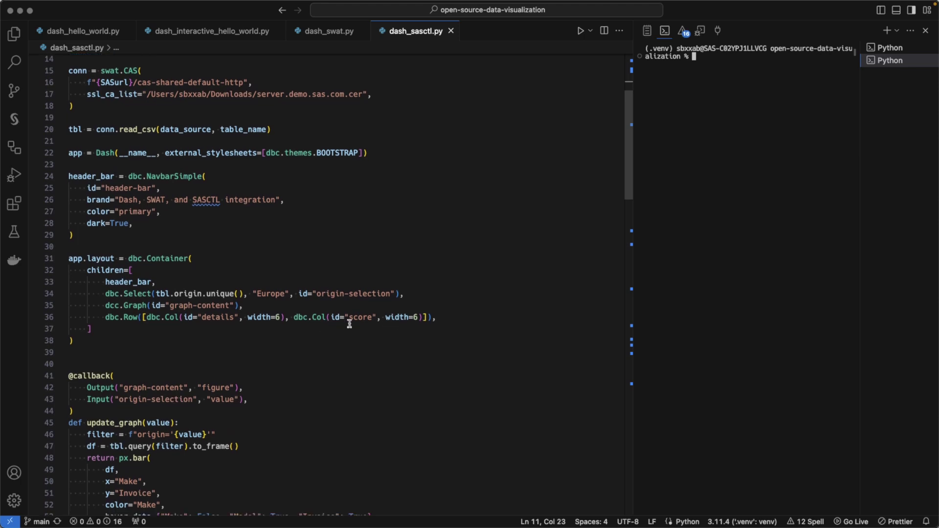
scroll(356, 345, down, 1)
scroll(356, 346, down, 3)
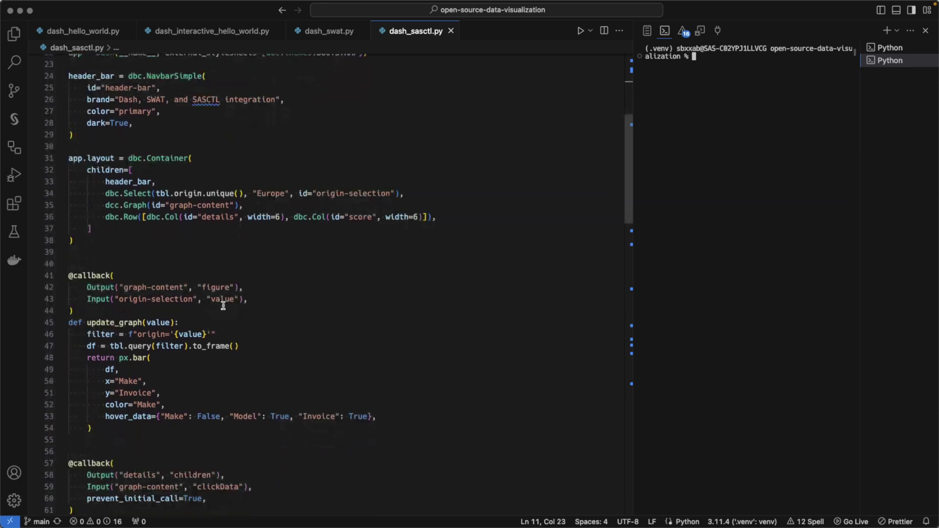
mouse_move(99, 399)
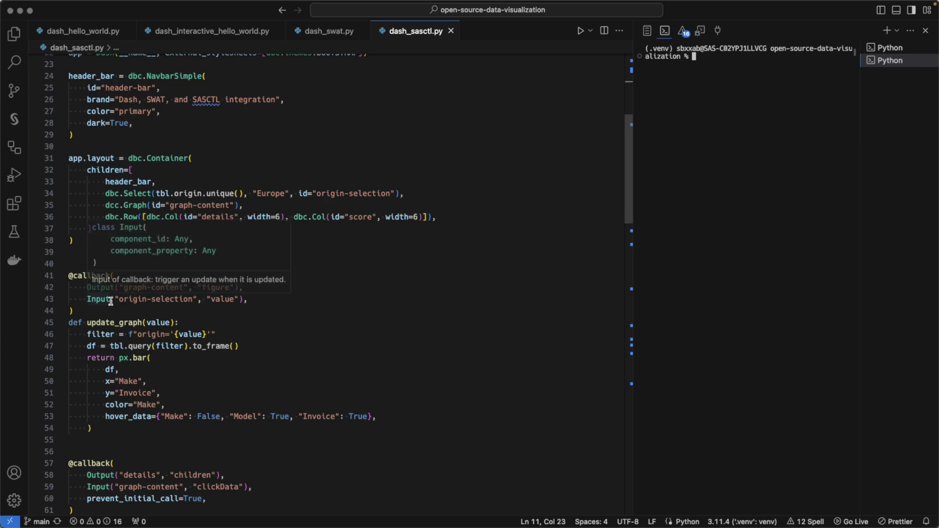
scroll(236, 323, up, 2)
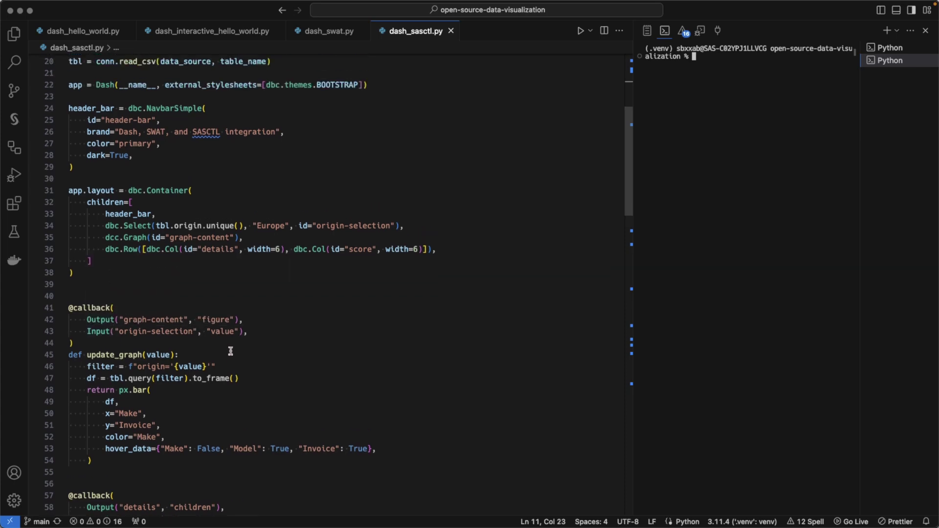
scroll(249, 351, down, 3)
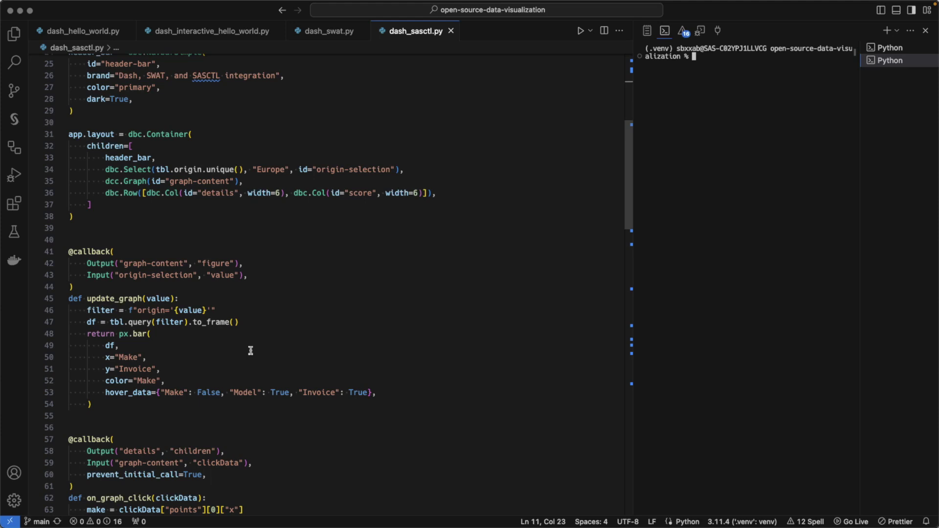
scroll(250, 350, down, 1)
scroll(250, 351, down, 2)
scroll(250, 350, down, 2)
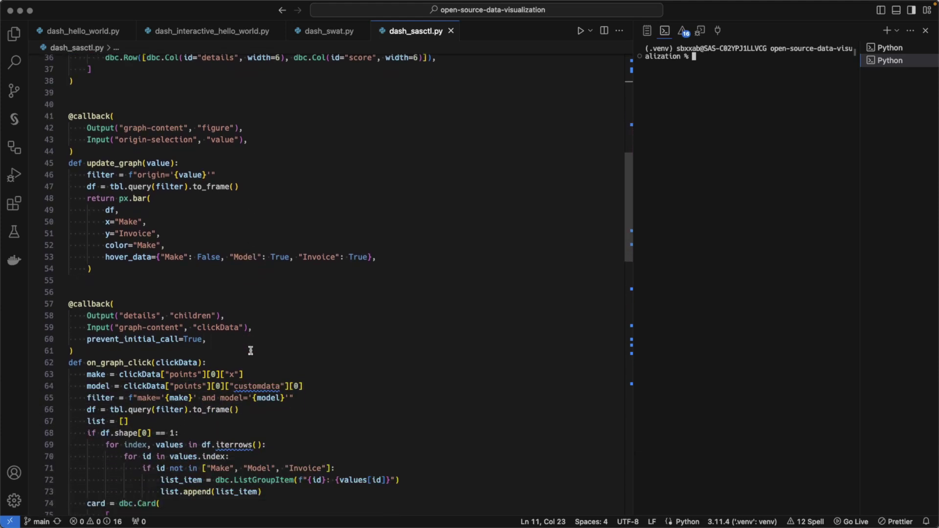
scroll(250, 350, down, 1)
scroll(230, 311, down, 1)
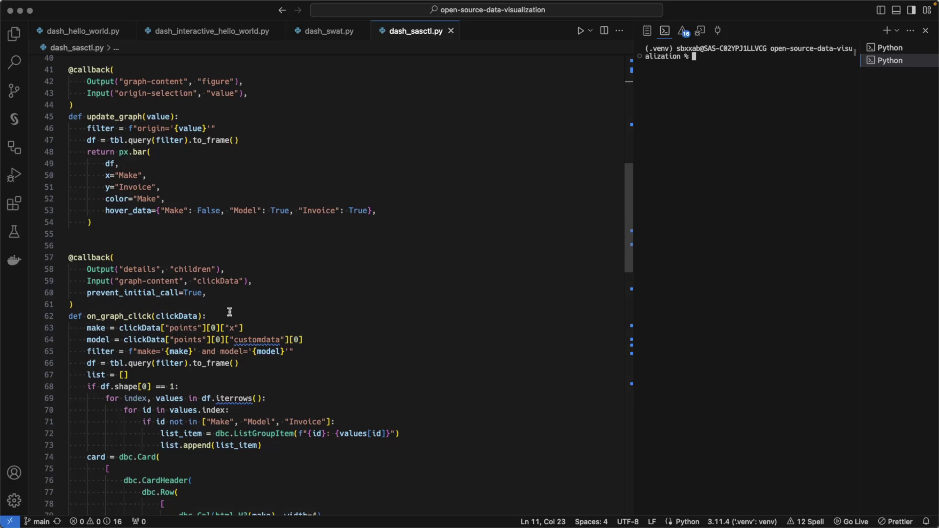
scroll(229, 311, down, 1)
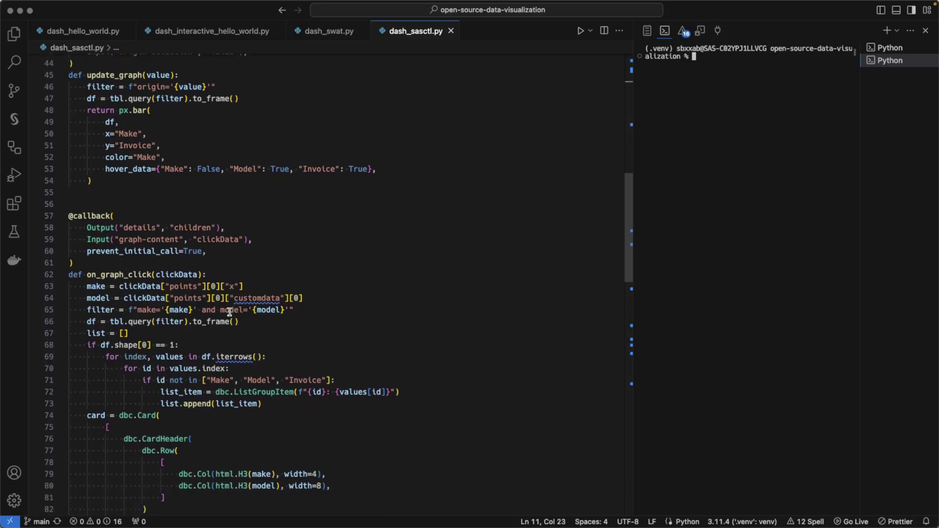
scroll(228, 311, down, 1)
scroll(229, 311, down, 1)
scroll(229, 312, down, 2)
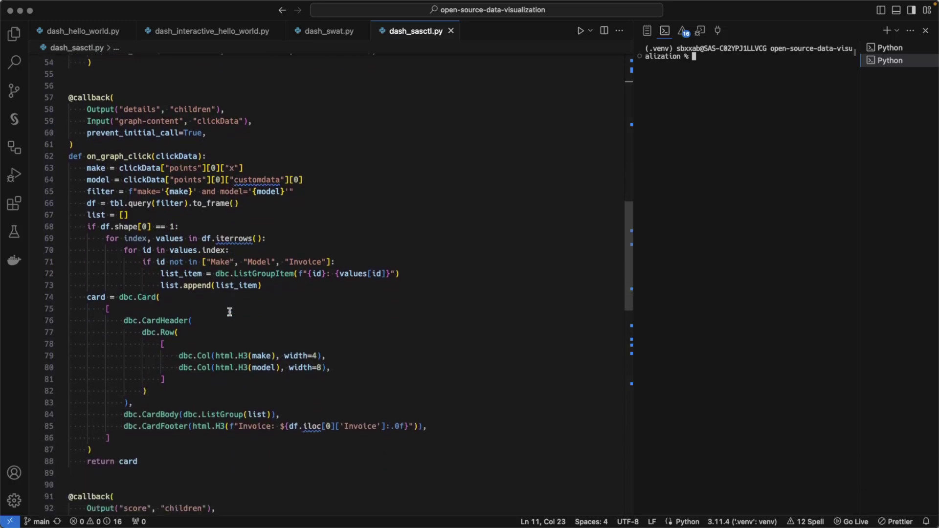
scroll(229, 312, down, 1)
scroll(229, 312, down, 1)
scroll(229, 312, down, 1)
scroll(229, 312, down, 1)
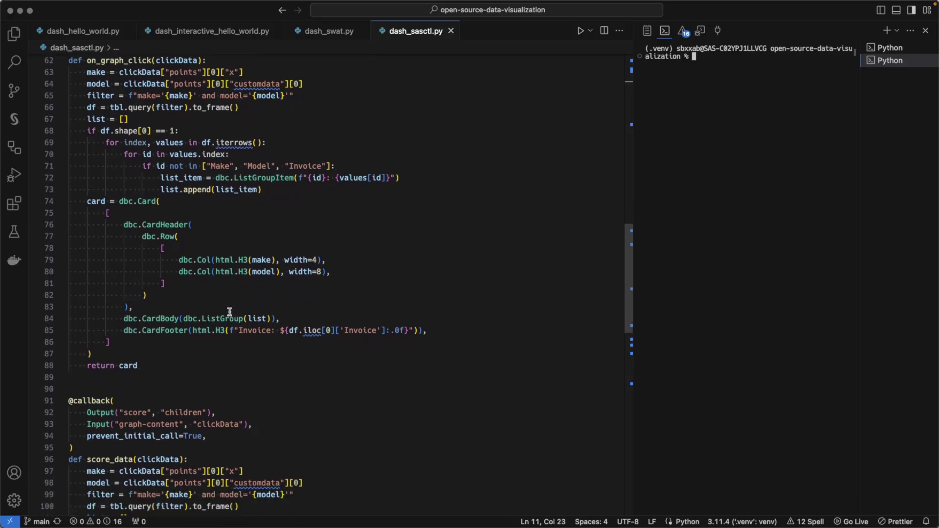
scroll(228, 297, down, 1)
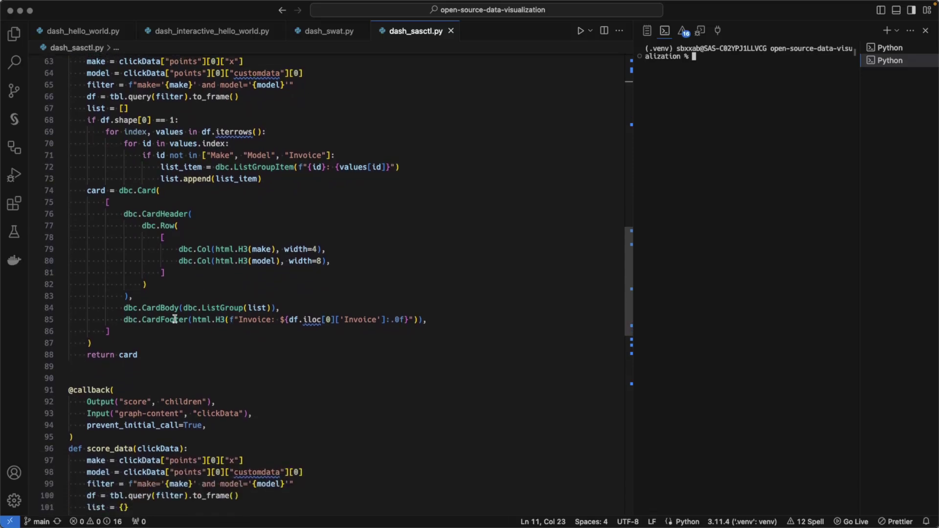
scroll(164, 330, down, 1)
scroll(168, 335, down, 2)
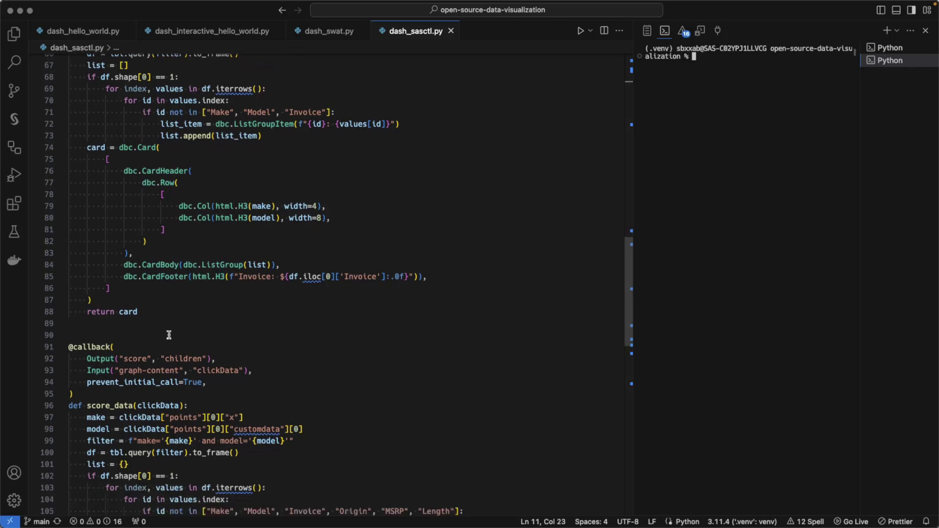
scroll(168, 335, down, 2)
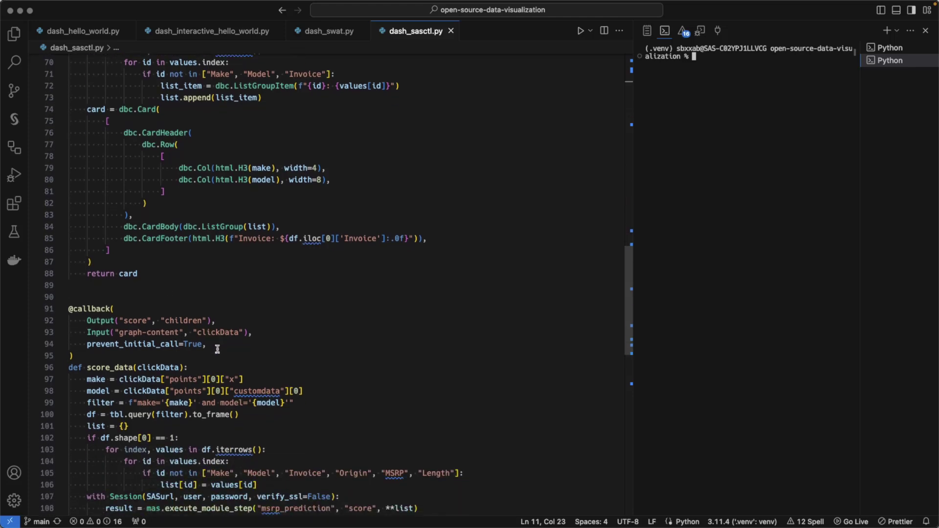
scroll(250, 254, up, 2)
scroll(250, 254, up, 8)
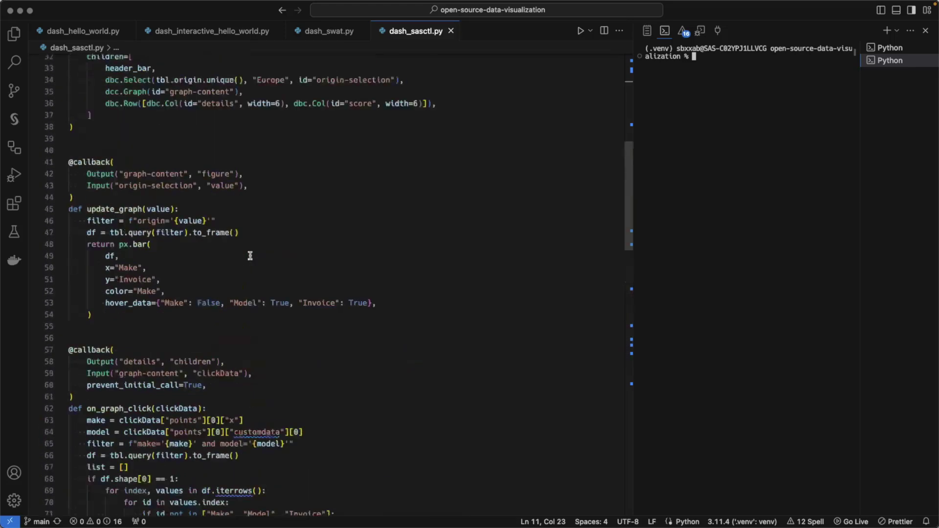
scroll(250, 253, up, 3)
scroll(249, 255, up, 3)
scroll(249, 256, up, 3)
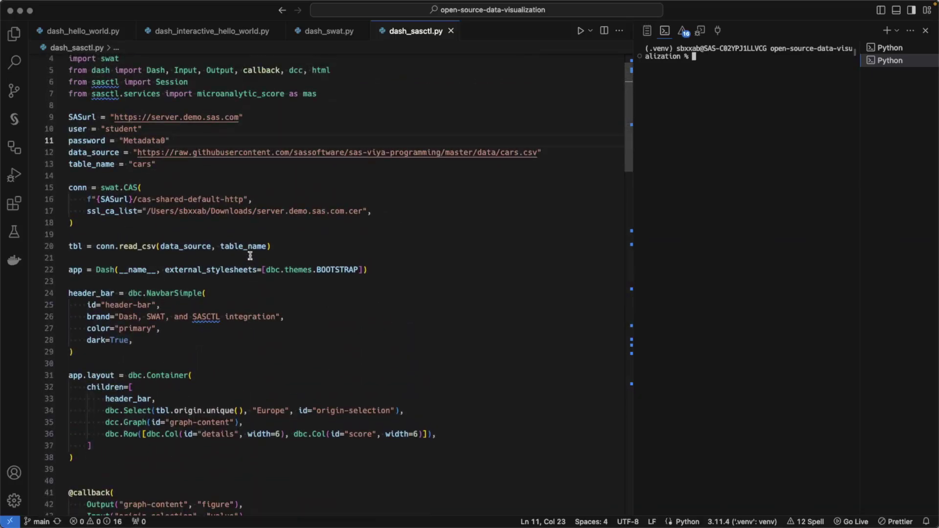
scroll(249, 254, down, 1)
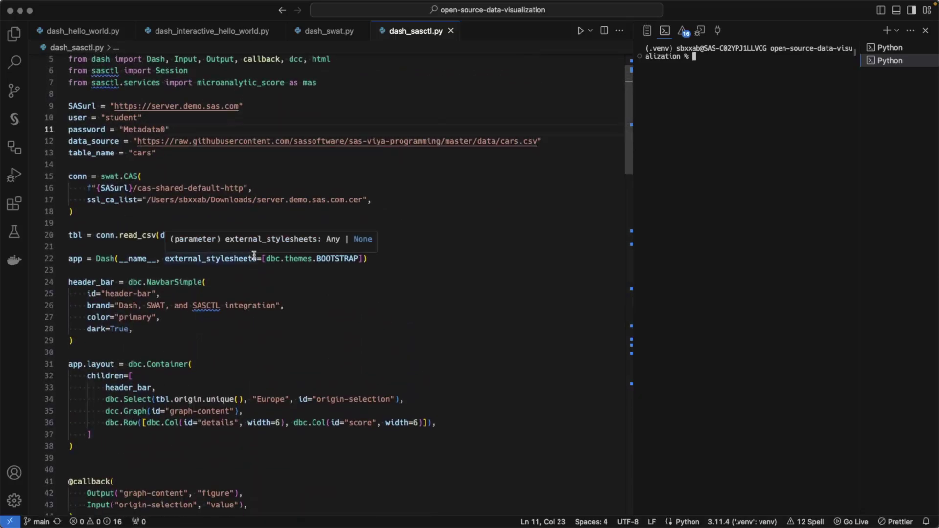
scroll(254, 255, down, 1)
scroll(254, 255, down, 20)
scroll(255, 258, down, 6)
scroll(255, 261, down, 4)
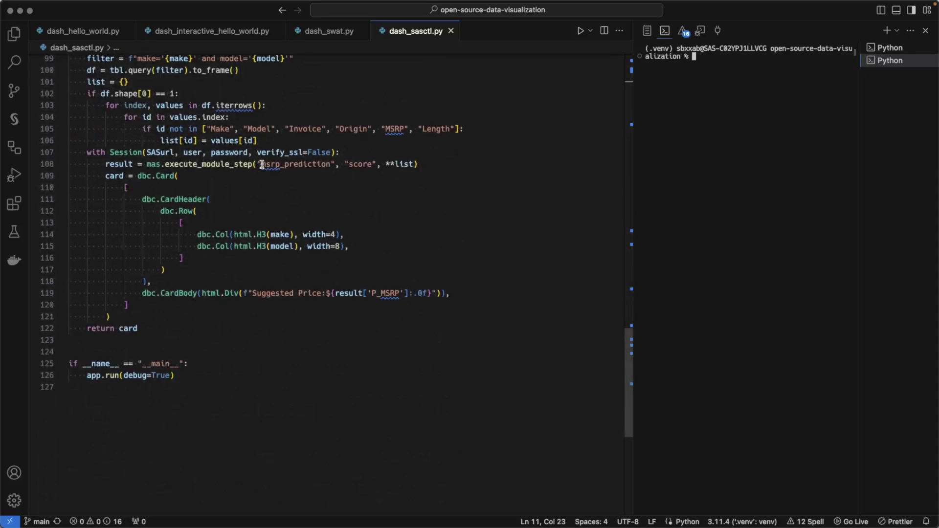
scroll(266, 166, up, 1)
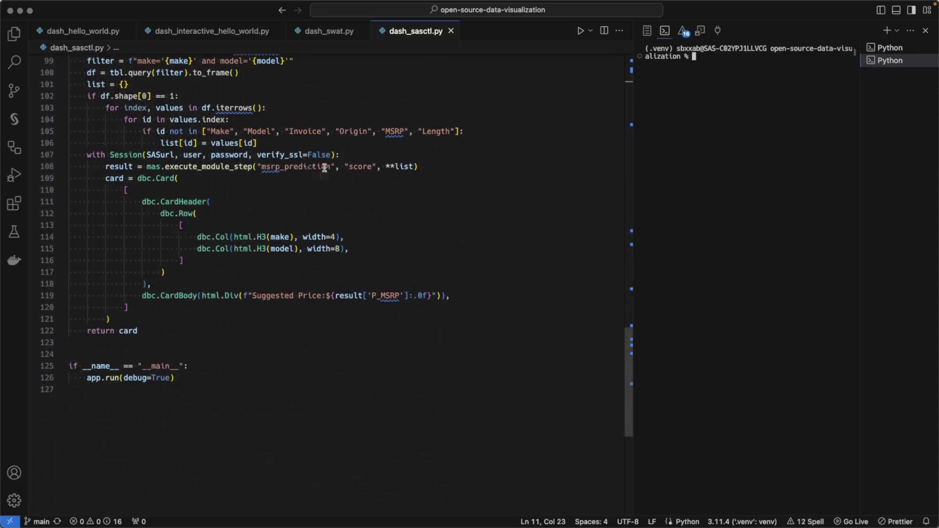
scroll(288, 190, down, 1)
scroll(287, 190, down, 1)
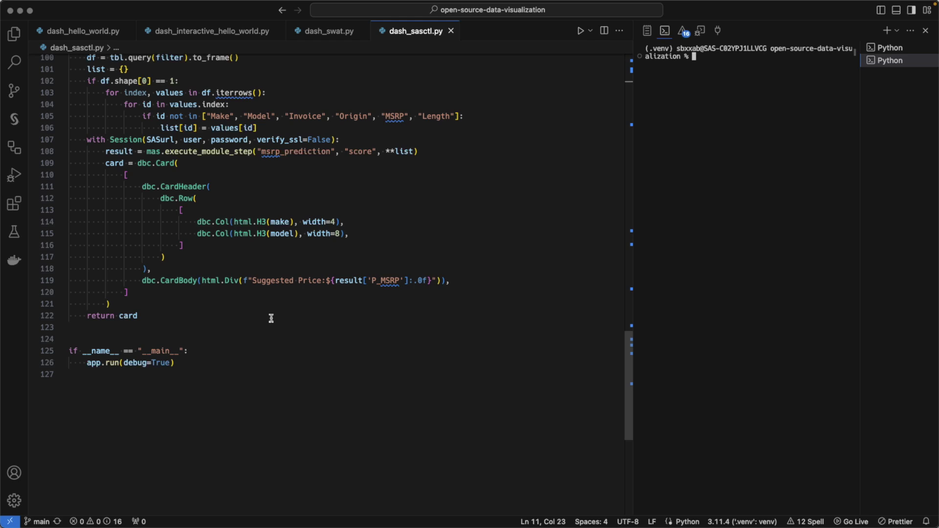
Run dash_sasctl.py and switch to the browser to view the Dash app
click(580, 32)
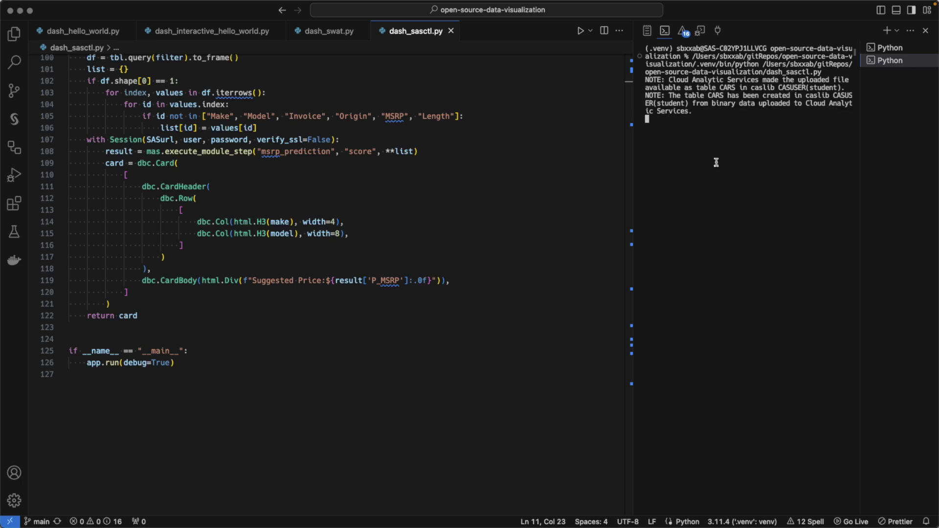
key(super+Tab)
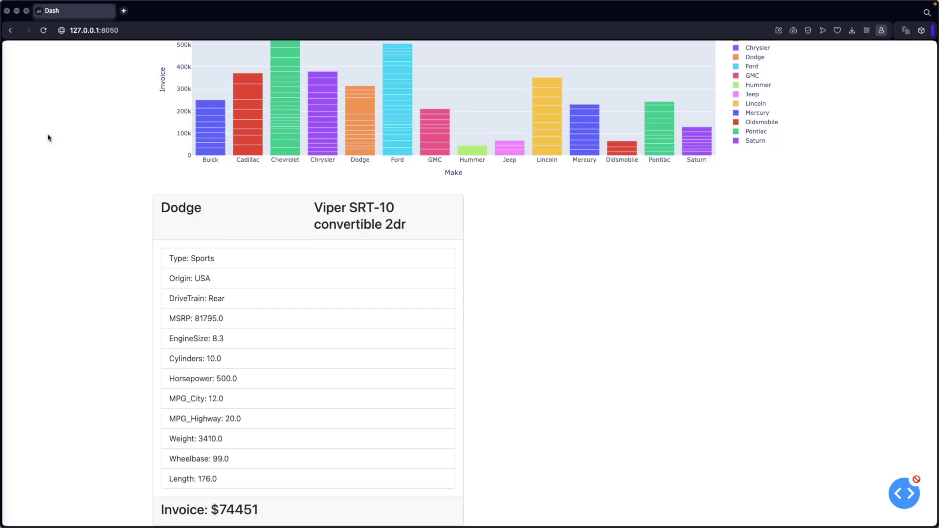
scroll(131, 95, up, 3)
Reload the app page with the new code and chart the USA makes
click(148, 33)
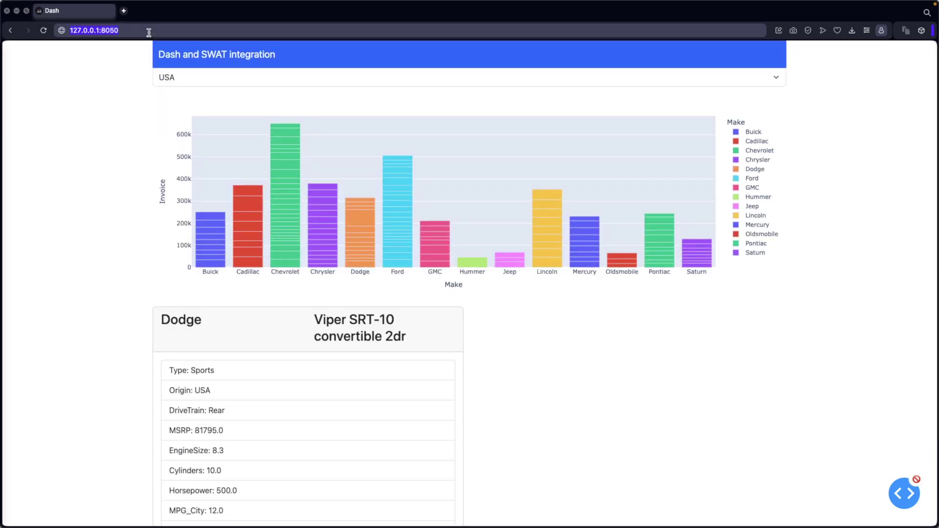
key(Return)
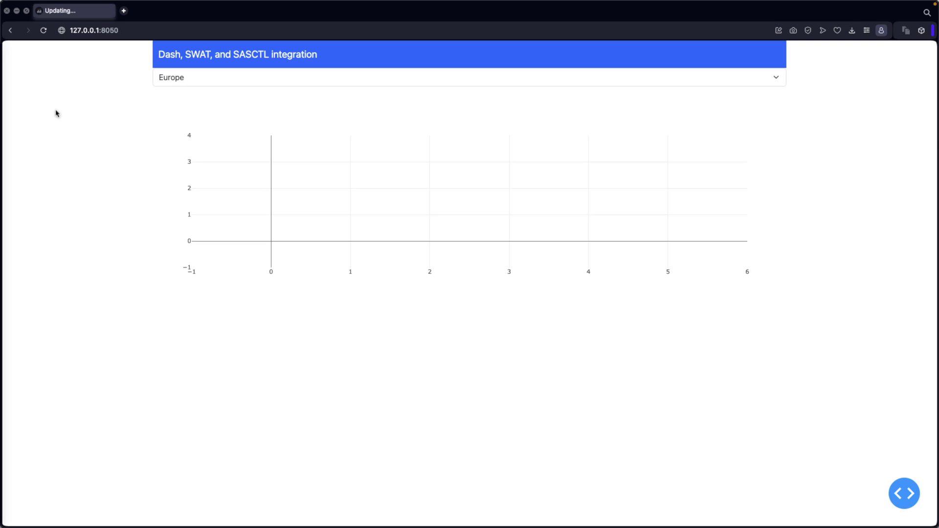
click(184, 79)
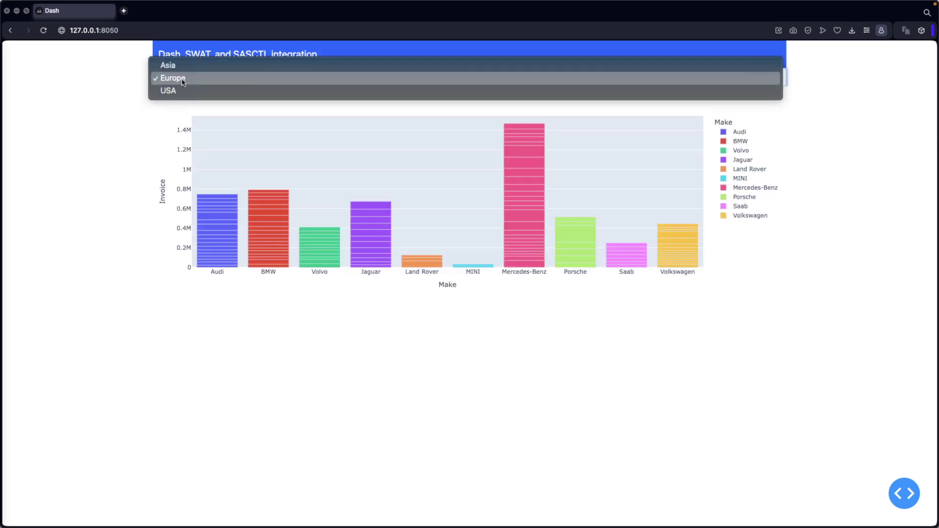
click(200, 127)
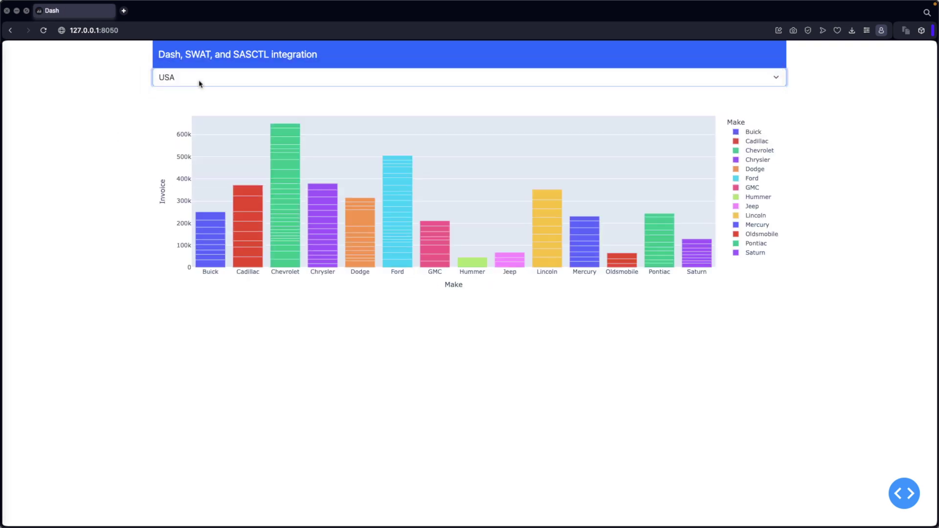
Switch the region back to Europe and select the Audi bar
click(196, 82)
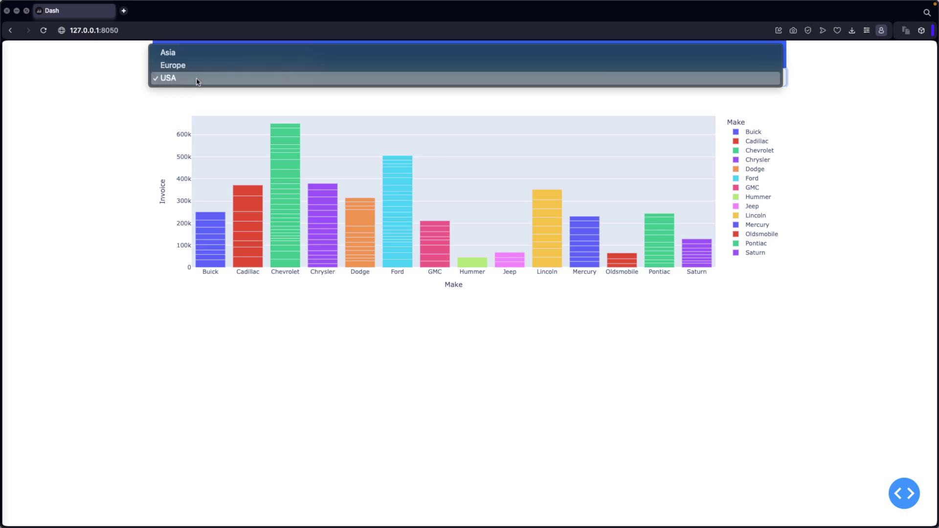
click(181, 64)
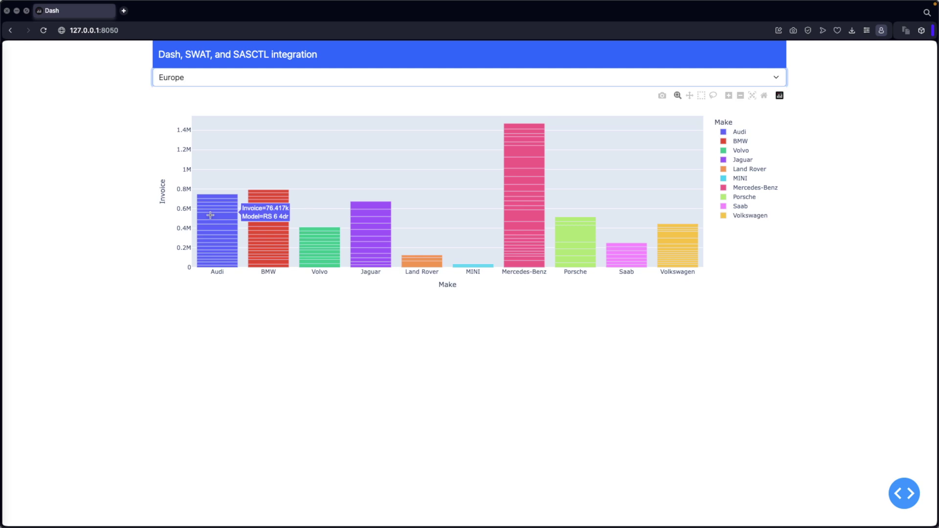
click(211, 214)
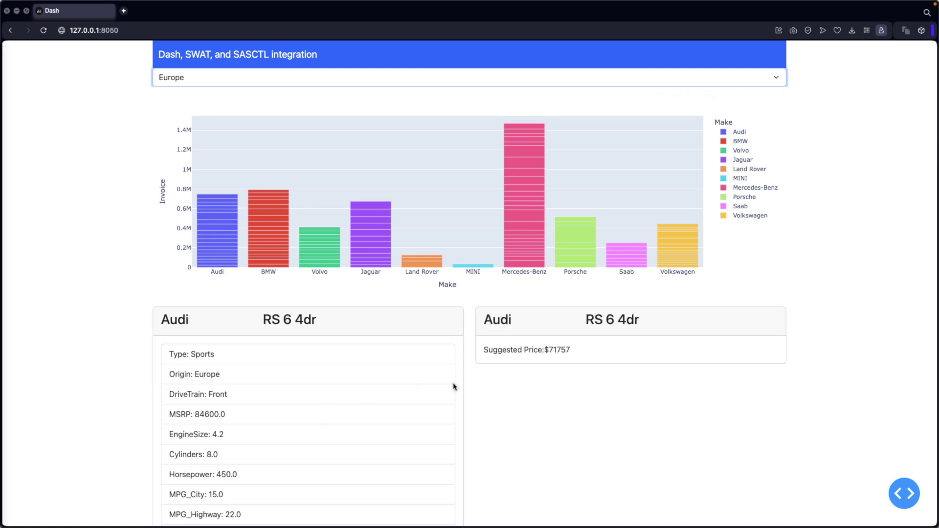
scroll(345, 361, down, 2)
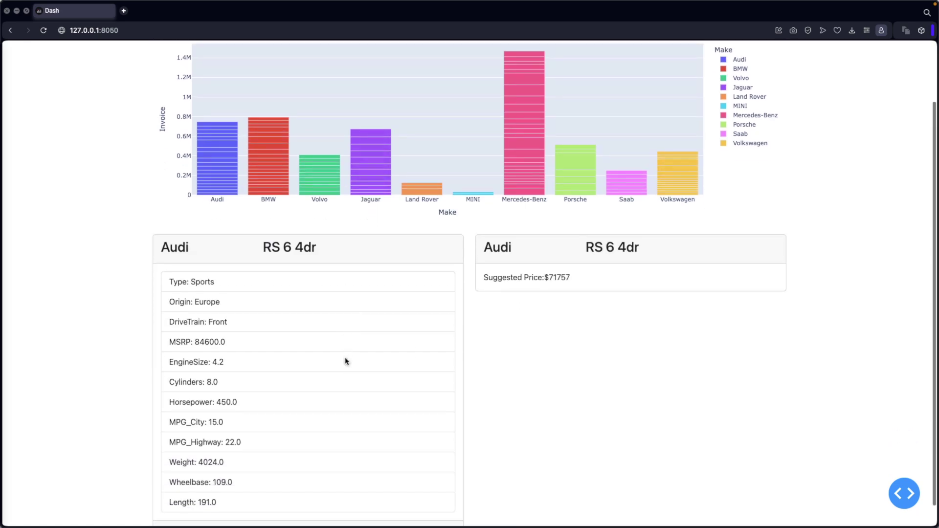
scroll(345, 361, down, 1)
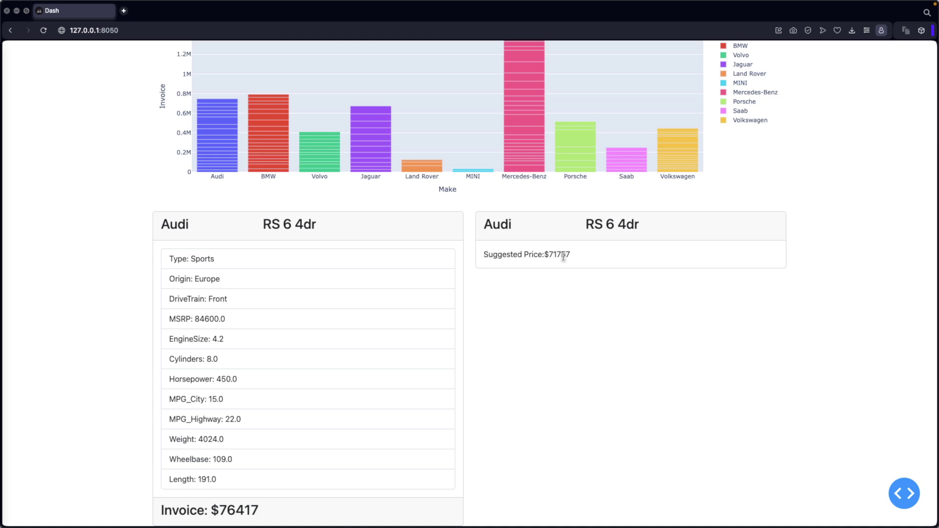
Try to pick the Porsche bar in the Europe chart
right_click(563, 143)
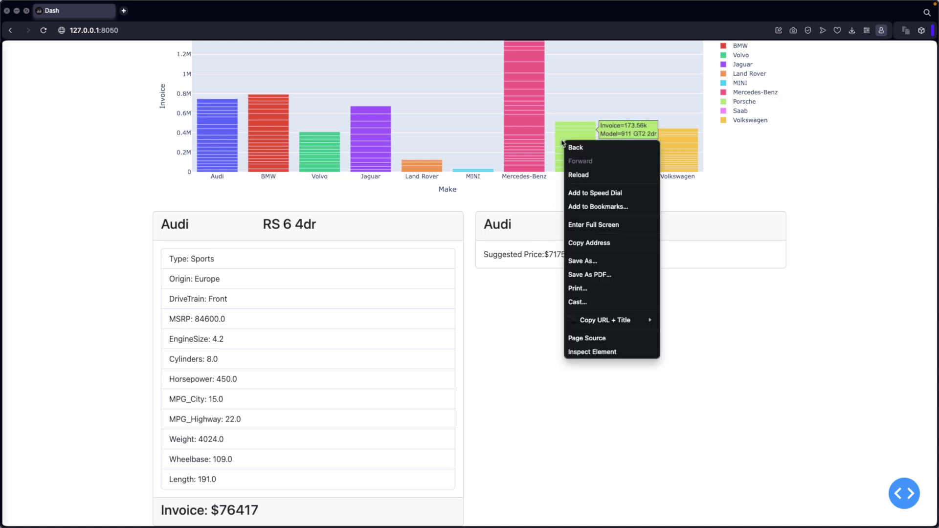
Show the Porsche 911 GT2 2dr card with its $84383 suggested price, then leave the browser
click(563, 143)
click(559, 137)
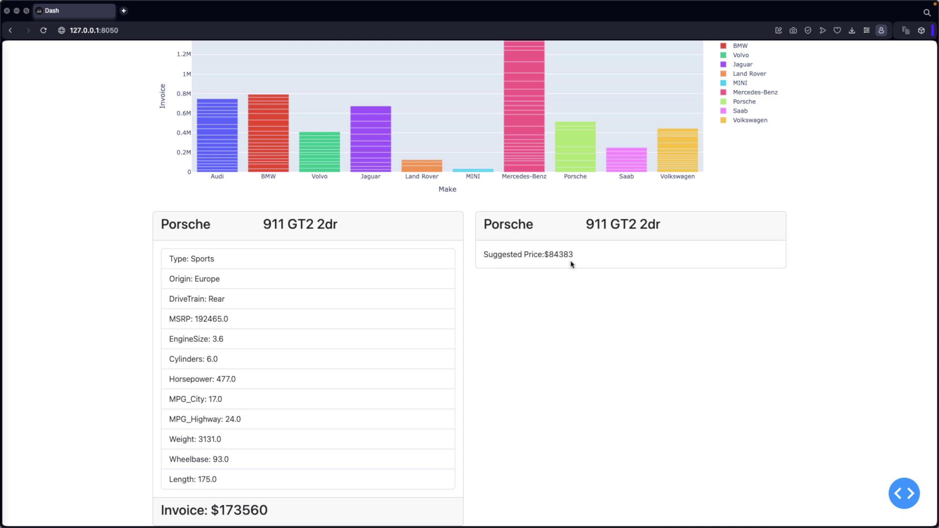
scroll(270, 281, up, 1)
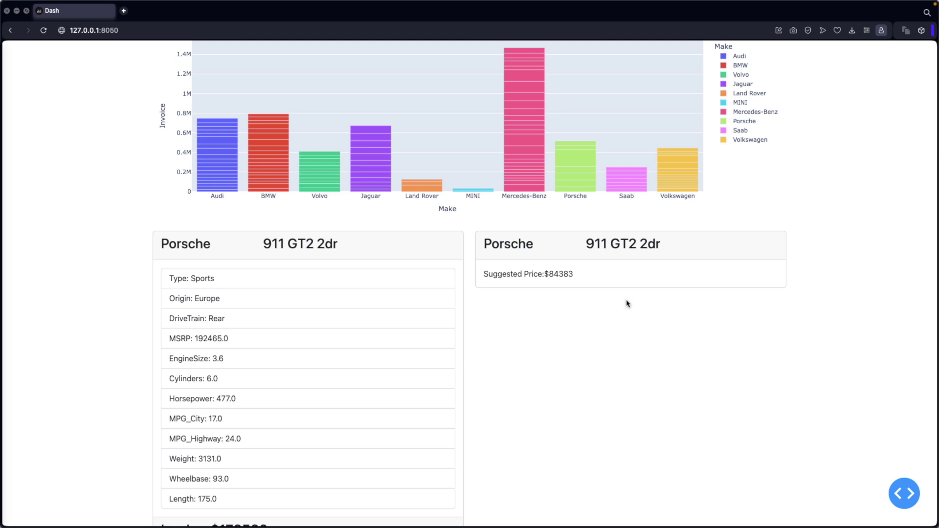
key(super+Tab)
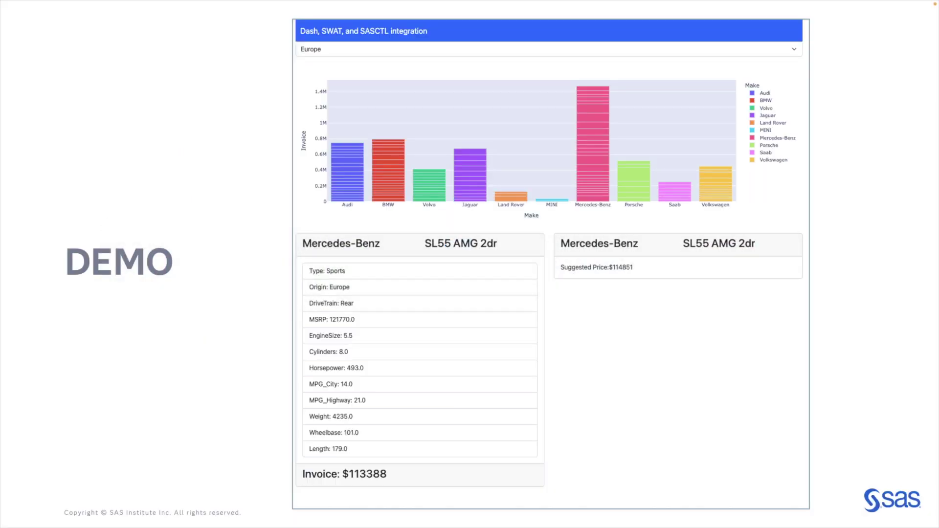